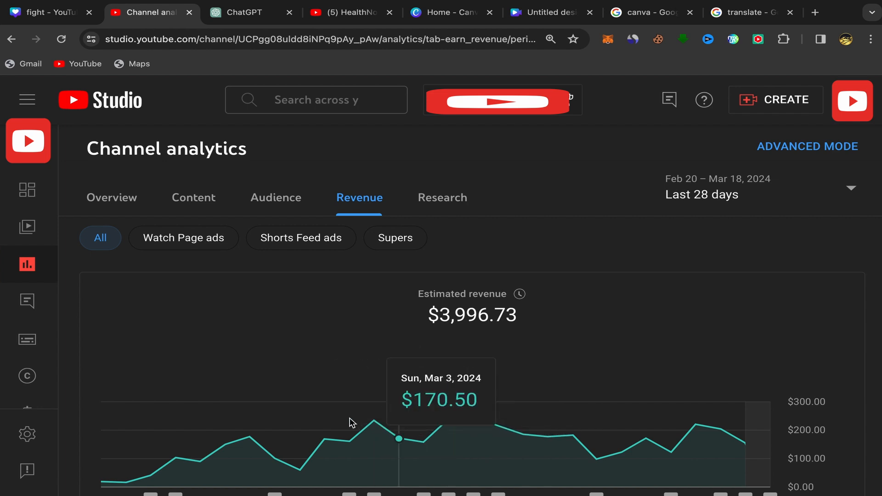
# Reload the channel's revenue analytics and examine the daily estimated revenue graph for the last 28 days.
pyautogui.click(61, 41)
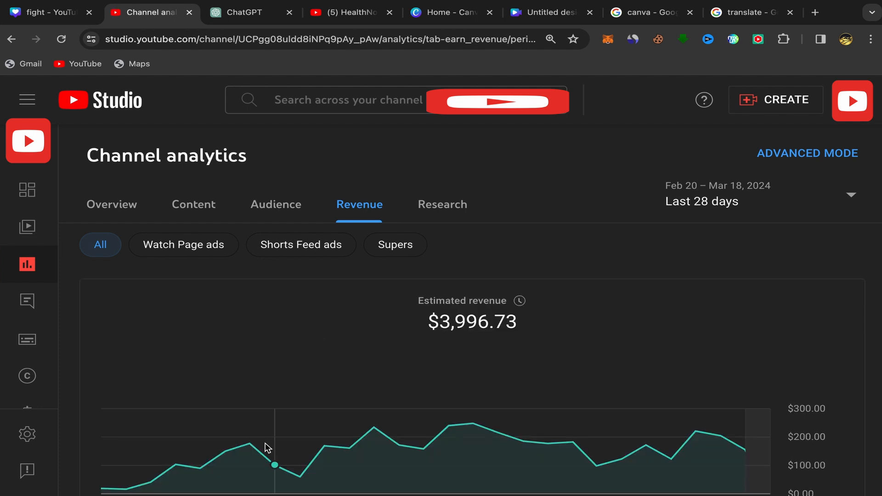
pyautogui.moveTo(268, 446)
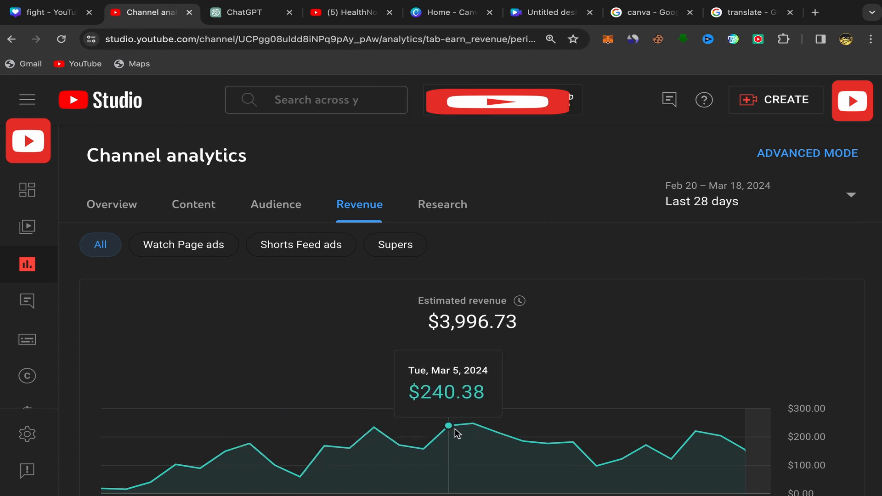
pyautogui.scroll(-1, 459, 427)
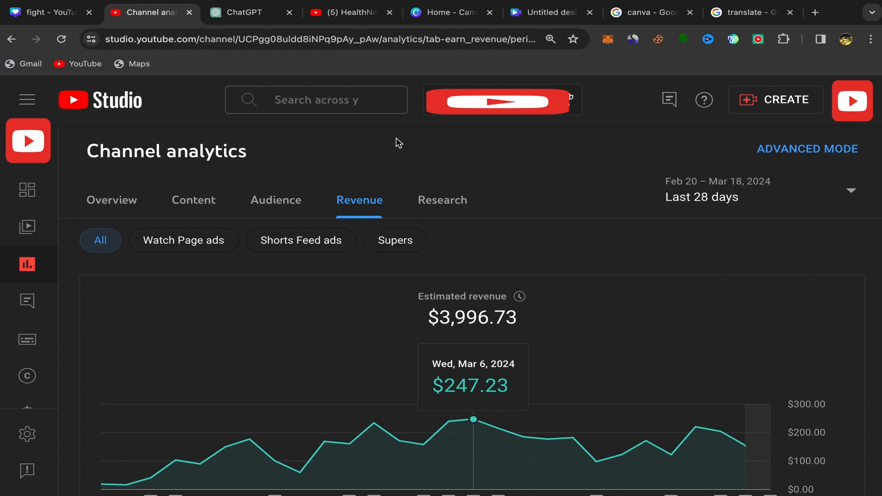
# Look over the HealthNormal YouTube channel page and its list of most popular videos.
pyautogui.click(360, 14)
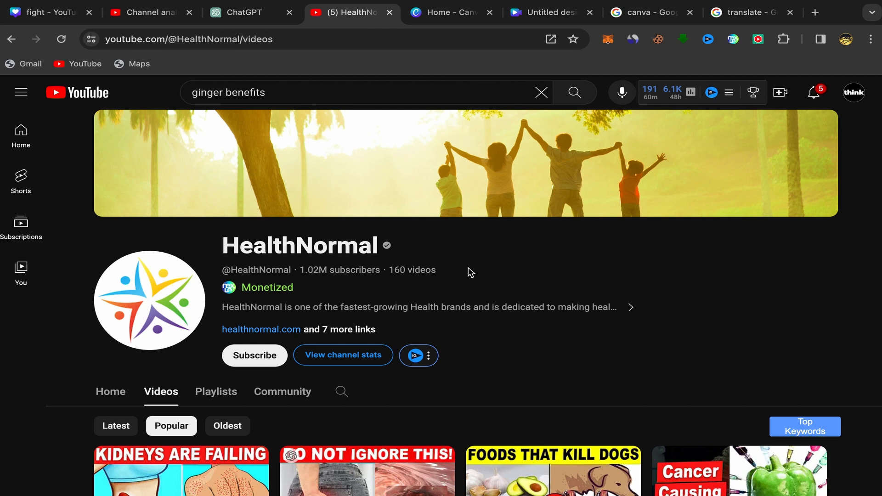
pyautogui.scroll(-1, 470, 272)
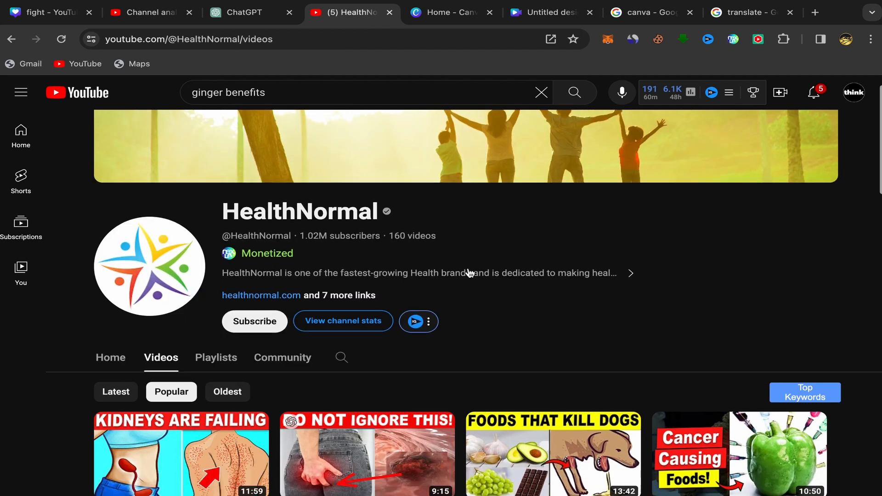
pyautogui.scroll(1, 500, 255)
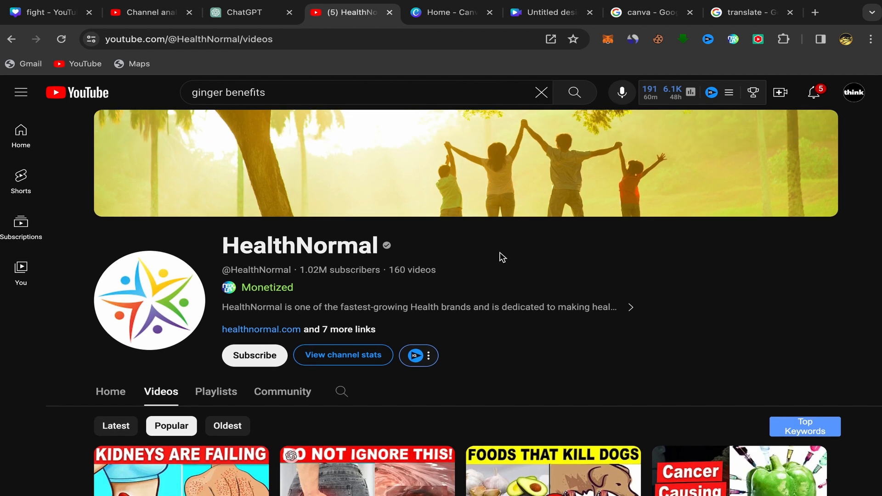
pyautogui.scroll(-1, 500, 256)
pyautogui.scroll(1, 500, 256)
pyautogui.scroll(-10, 551, 361)
pyautogui.scroll(10, 537, 359)
# Check the HealthNormal channel's stats and the available date ranges, and close the stats.
pyautogui.click(347, 357)
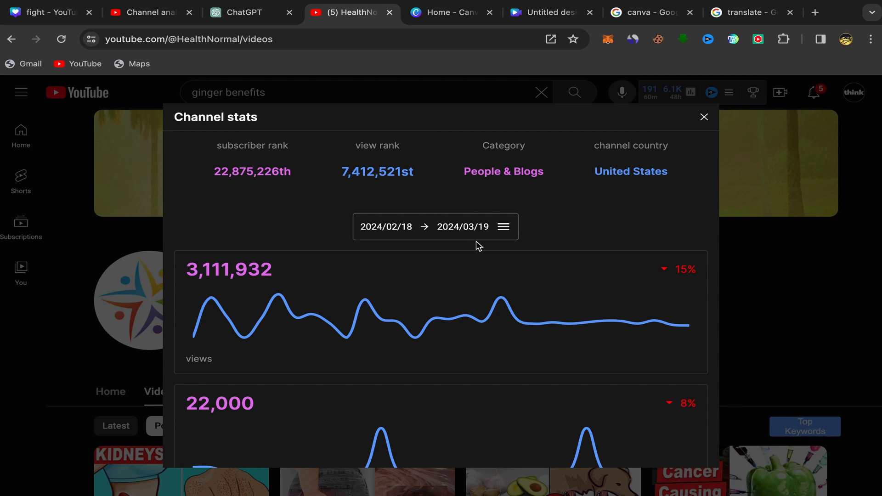
pyautogui.click(503, 227)
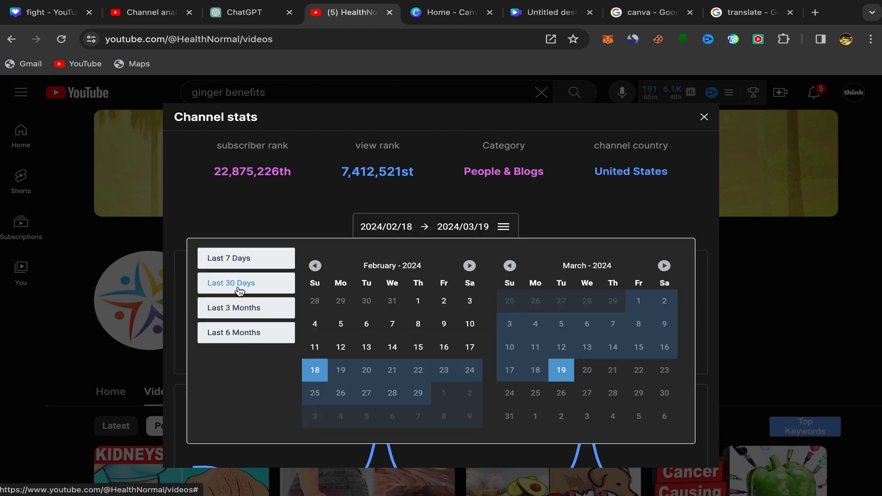
pyautogui.click(503, 226)
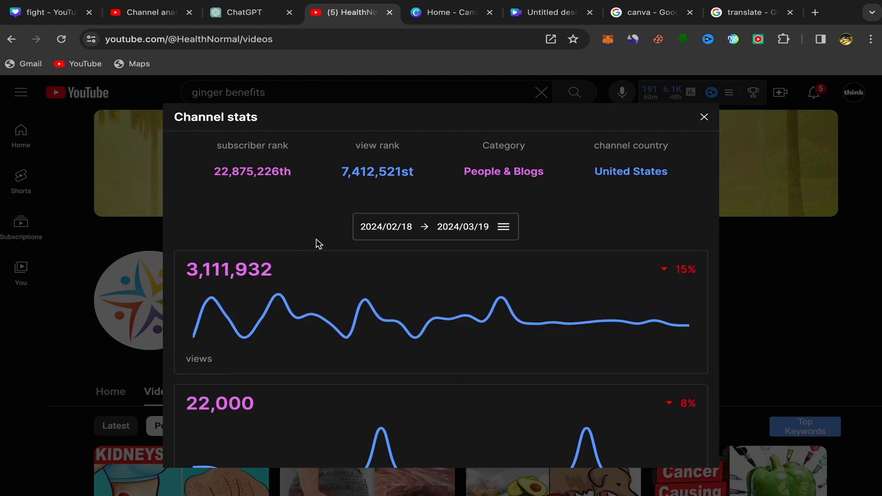
pyautogui.click(704, 117)
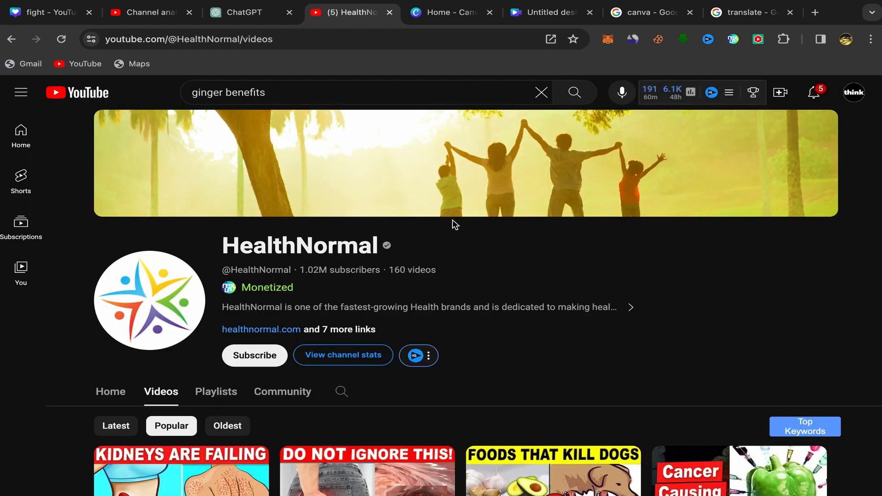
# Find the popular video "What Happens To Your Body When You Eat Ginger Everyday" and copy its title.
pyautogui.scroll(-4, 451, 222)
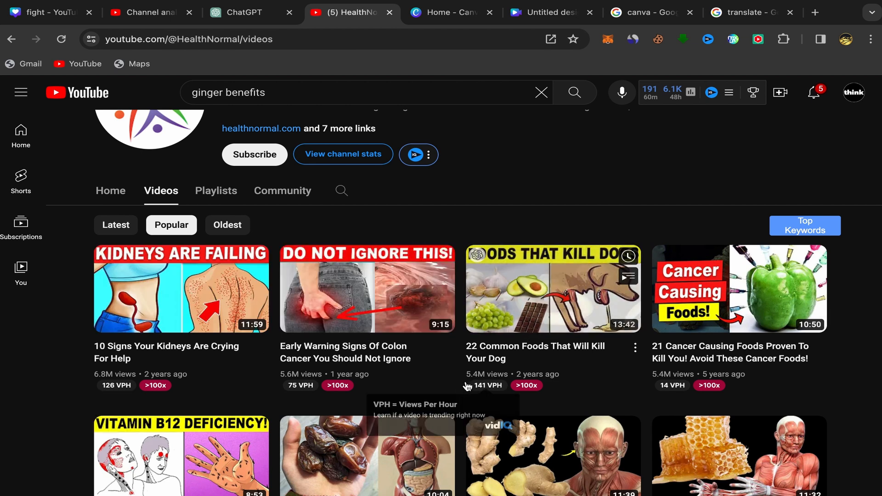
pyautogui.scroll(-3, 462, 386)
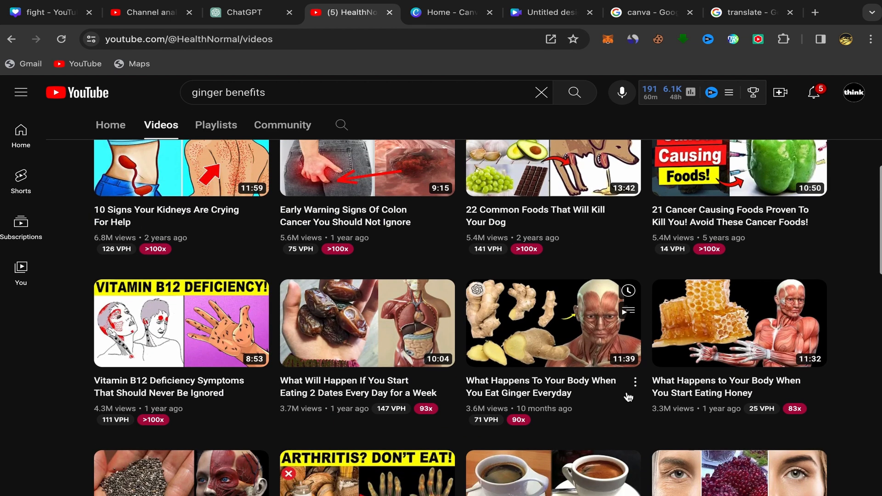
pyautogui.moveTo(480, 418)
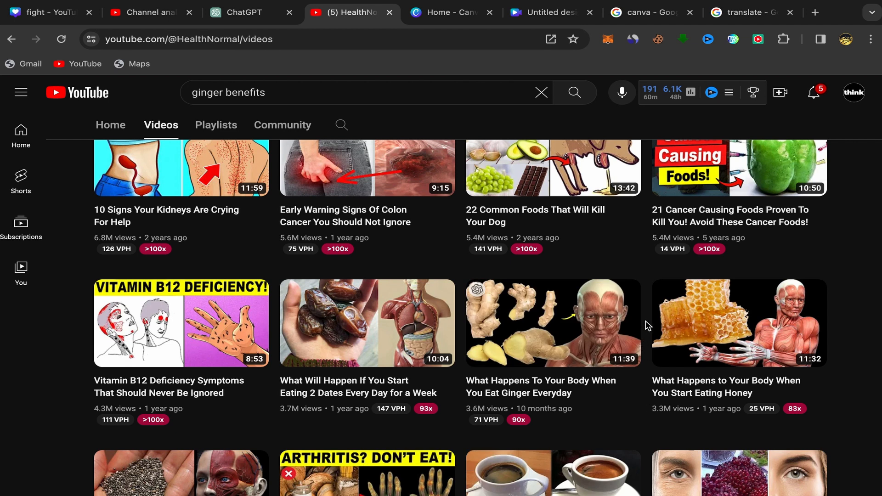
pyautogui.moveTo(557, 314)
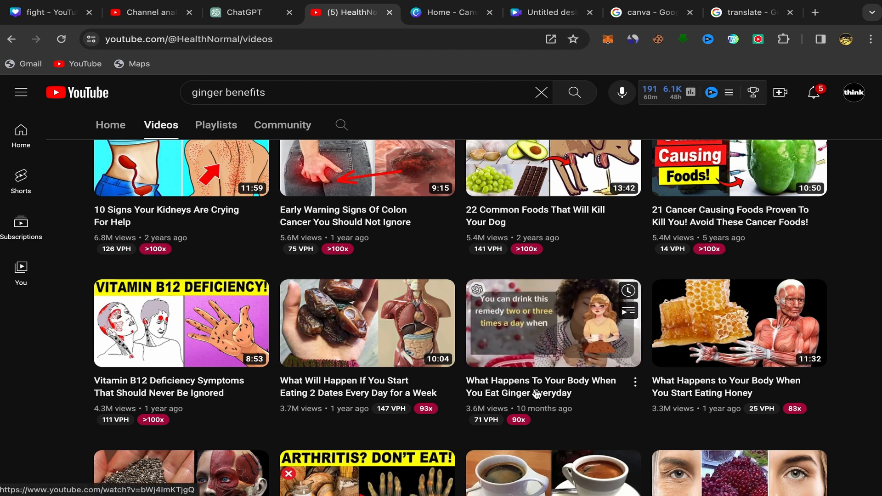
pyautogui.rightClick(514, 394)
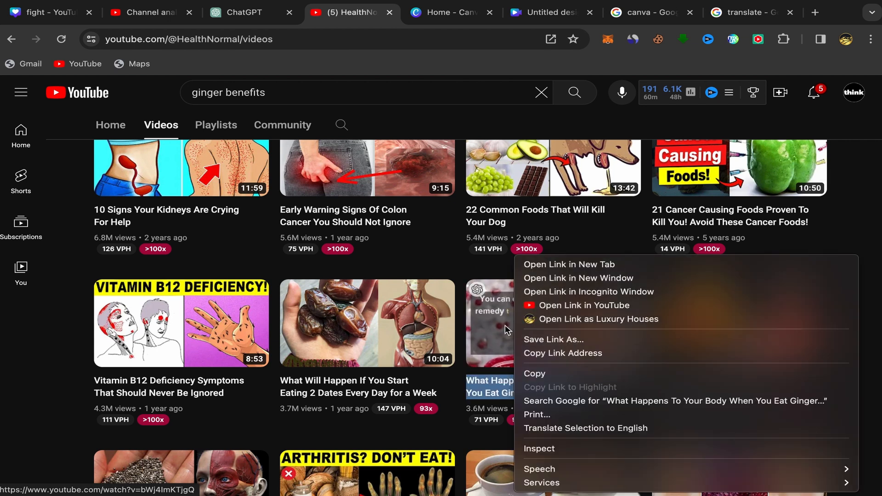
pyautogui.click(531, 373)
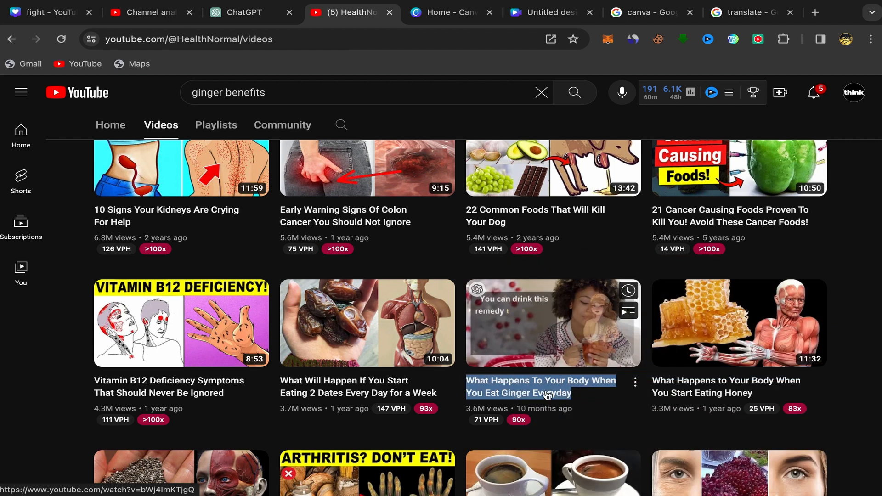
# Ask ChatGPT to "make an engaging youtube script about What Happens To Your Body When You Eat Ginger Everyday".
pyautogui.click(259, 20)
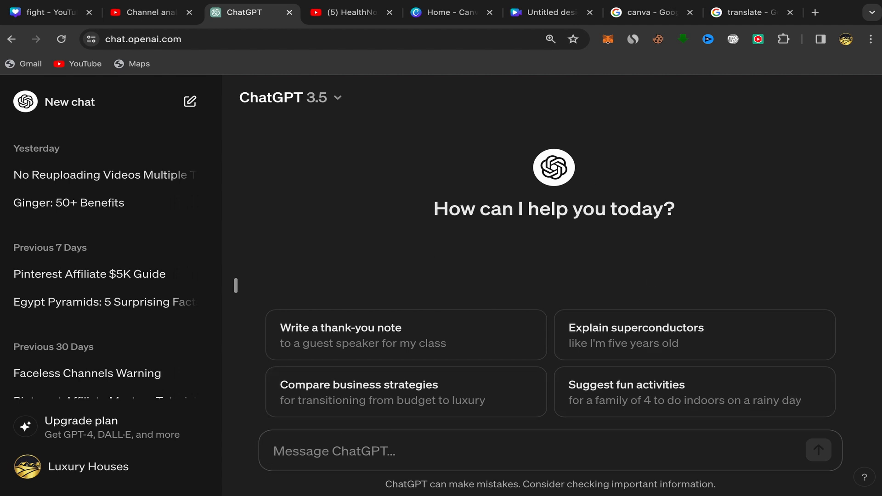
pyautogui.write('make en')
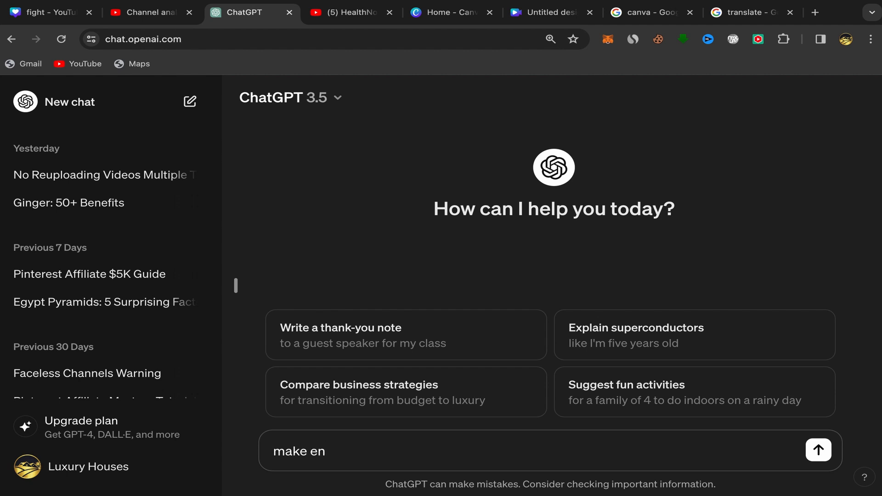
pyautogui.press('BackSpace')
pyautogui.press('BackSpace')
pyautogui.write('an engaging you')
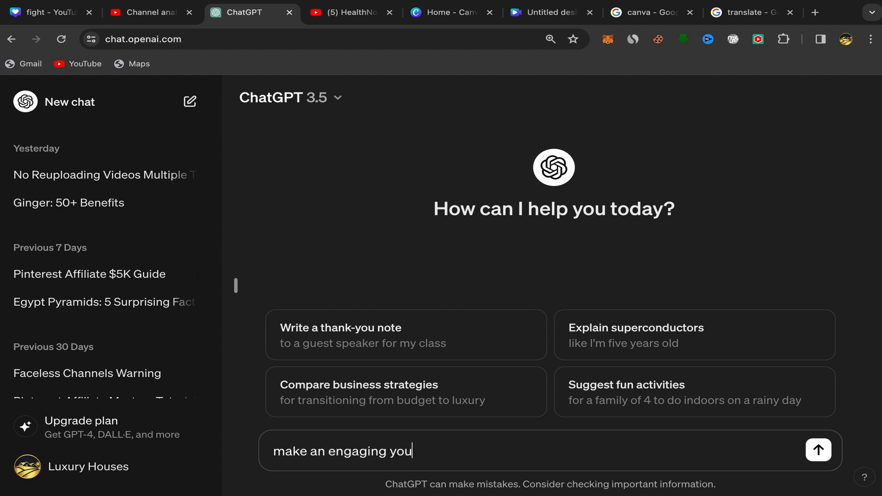
pyautogui.write('tube script')
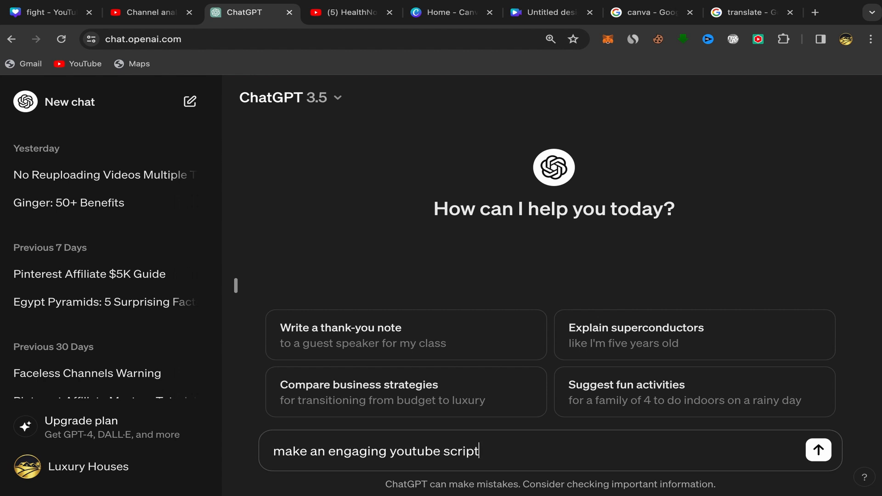
pyautogui.write(' about')
pyautogui.rightClick(524, 455)
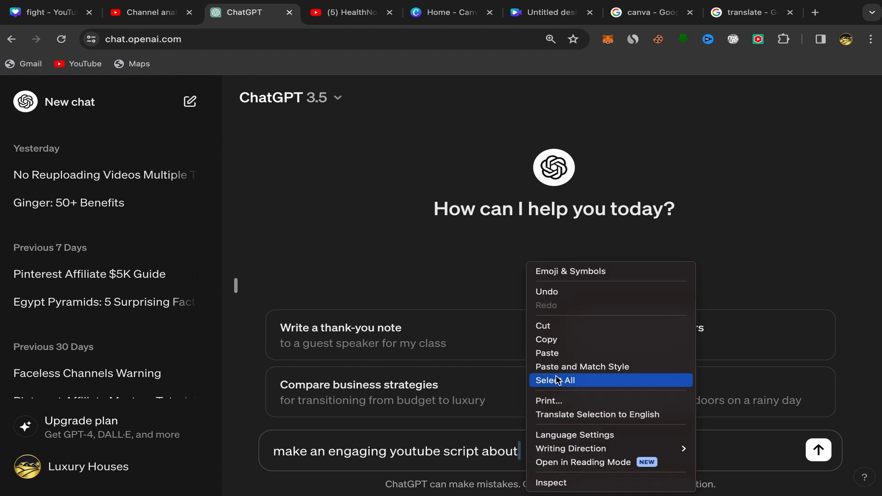
pyautogui.click(555, 353)
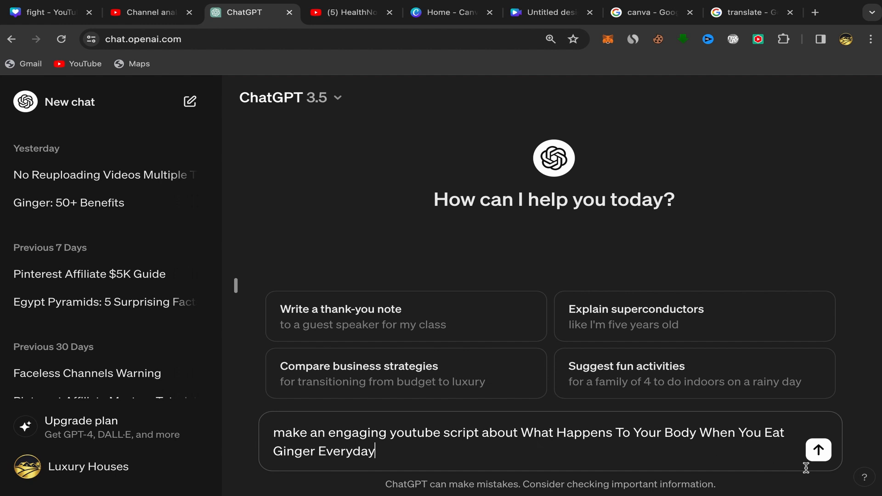
pyautogui.click(818, 450)
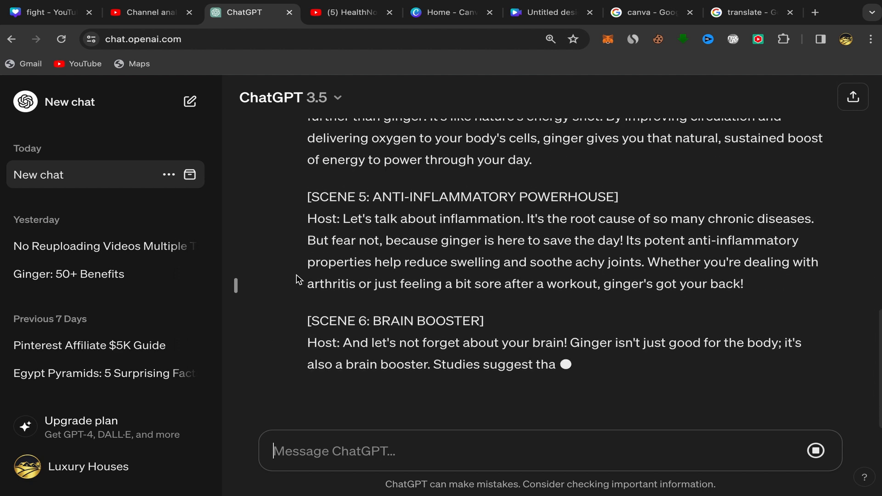
# Review the generated script and copy the host's immune system narration from Scene 2, leaving out the "Host:" label.
pyautogui.scroll(5, 299, 279)
pyautogui.scroll(10, 299, 279)
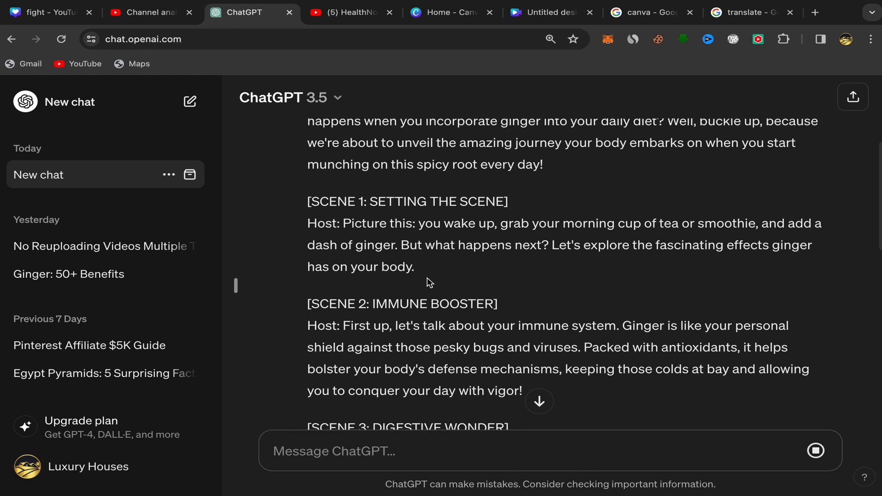
pyautogui.scroll(-3, 425, 219)
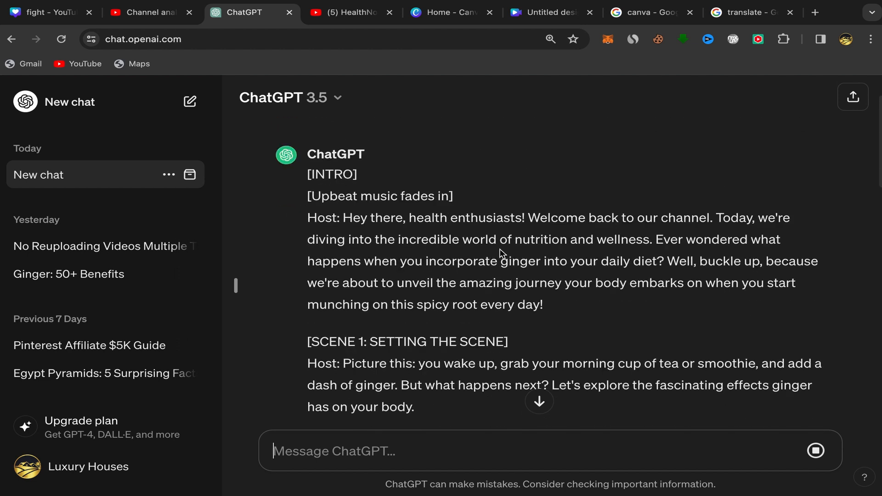
pyautogui.scroll(-2, 503, 304)
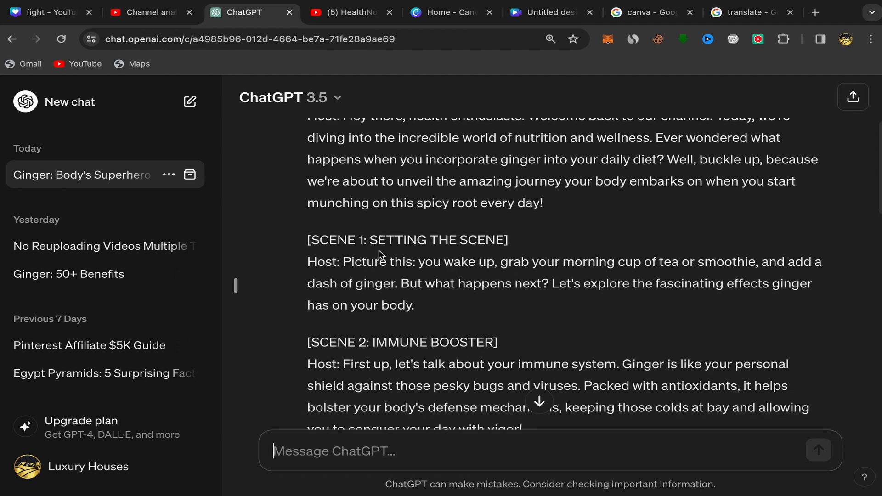
pyautogui.scroll(-2, 413, 276)
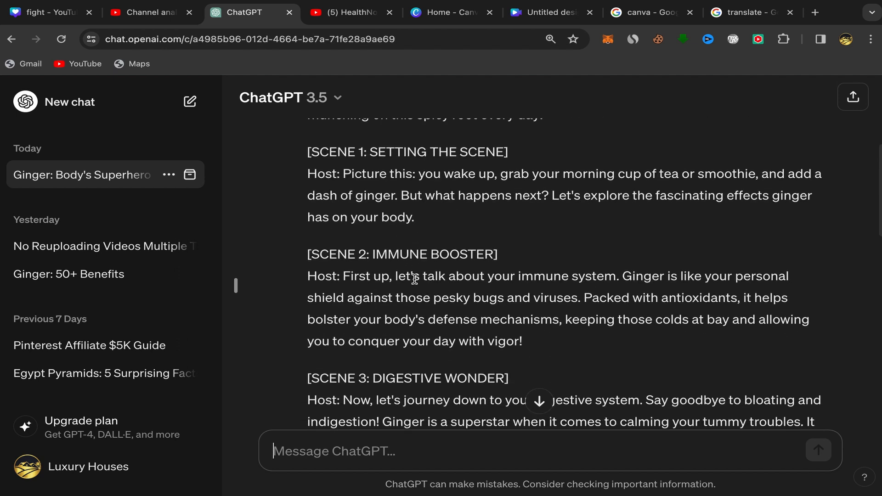
pyautogui.scroll(-1, 396, 267)
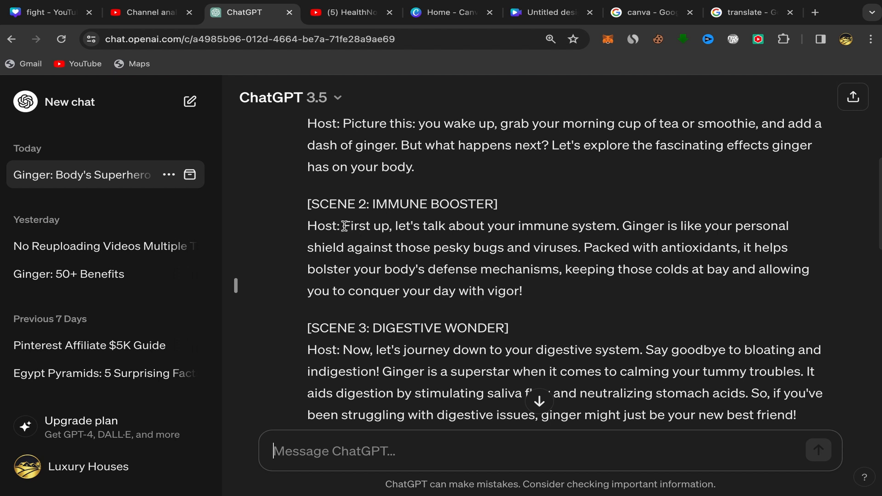
pyautogui.moveTo(344, 226); pyautogui.dragTo(547, 291)
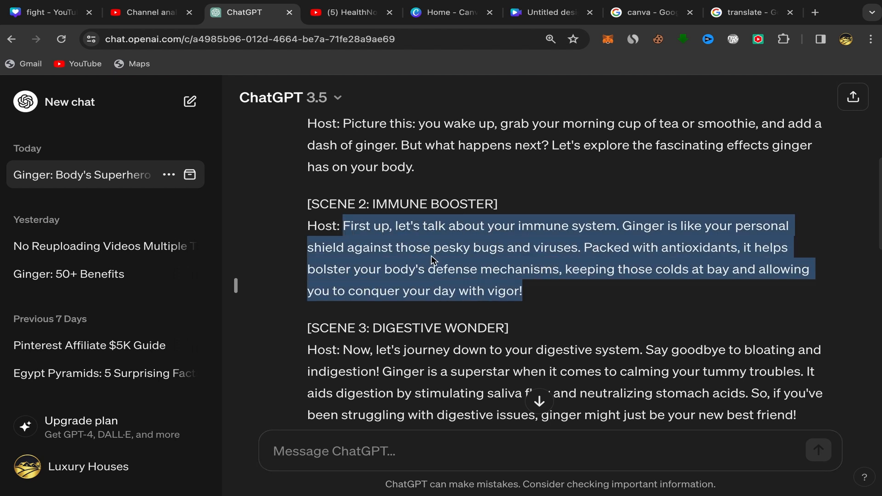
pyautogui.rightClick(422, 268)
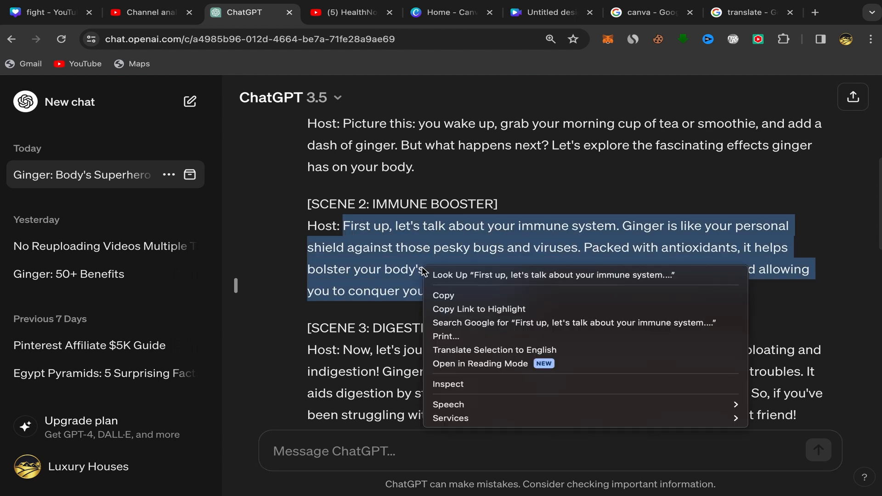
pyautogui.click(454, 295)
# Switch to PlayHT in Safari, look at the Google results for "play ht", and return to the PlayHT editor.
pyautogui.hotkey('ctrl', 'Up')
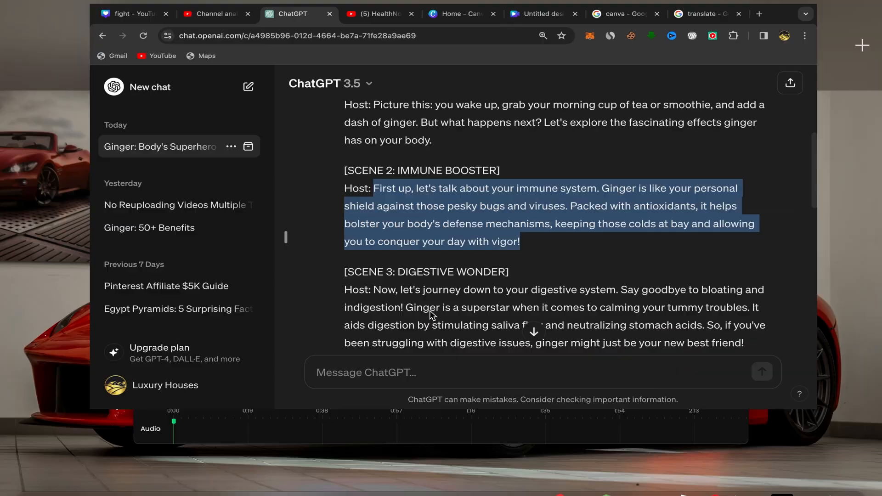
pyautogui.click(429, 248)
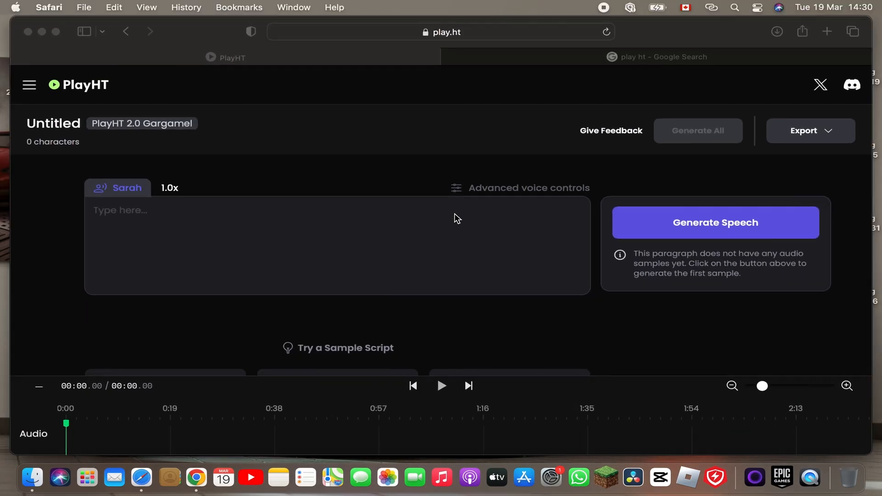
pyautogui.click(574, 61)
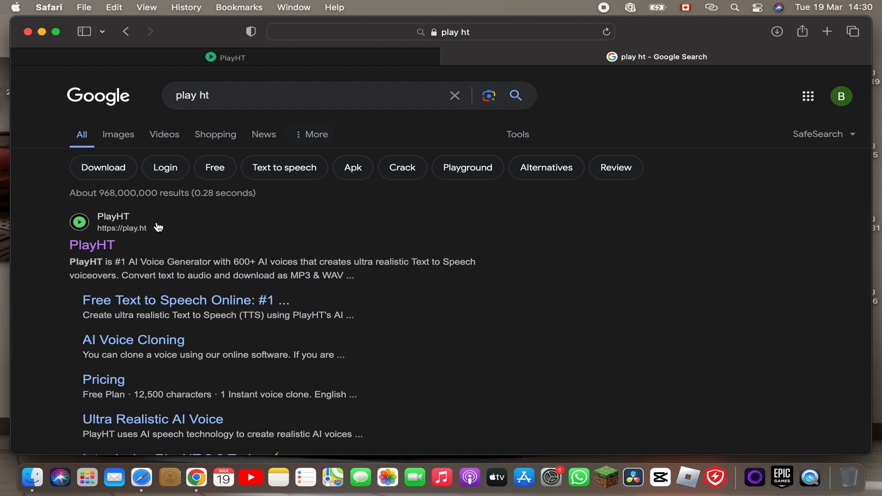
pyautogui.click(260, 56)
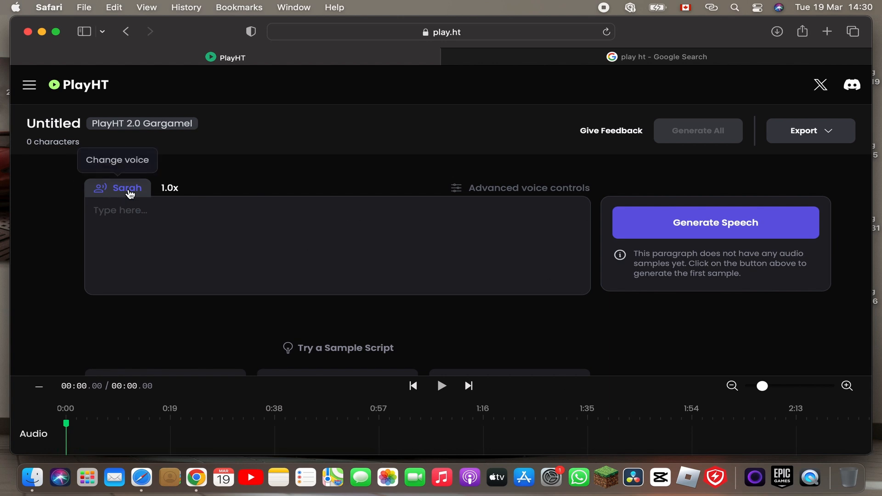
# Browse the pre-made voices for the paragraph and listen to the sample of the American male voice William.
pyautogui.click(128, 191)
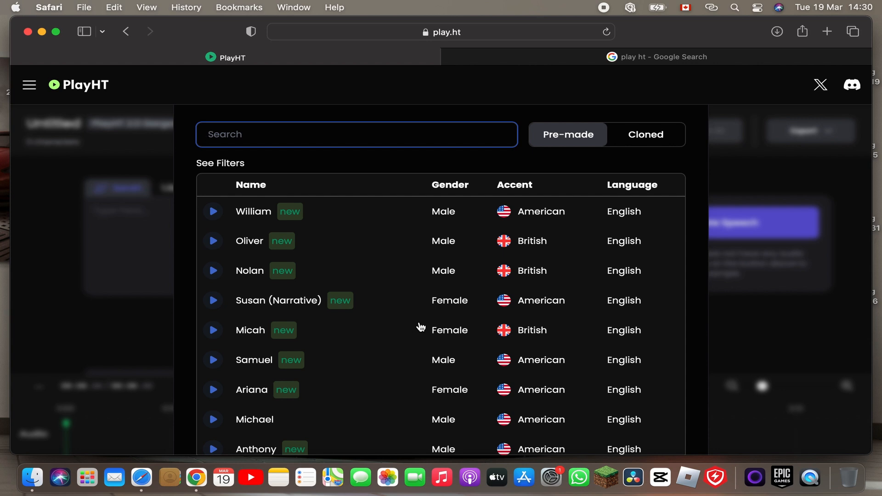
pyautogui.scroll(-10, 480, 384)
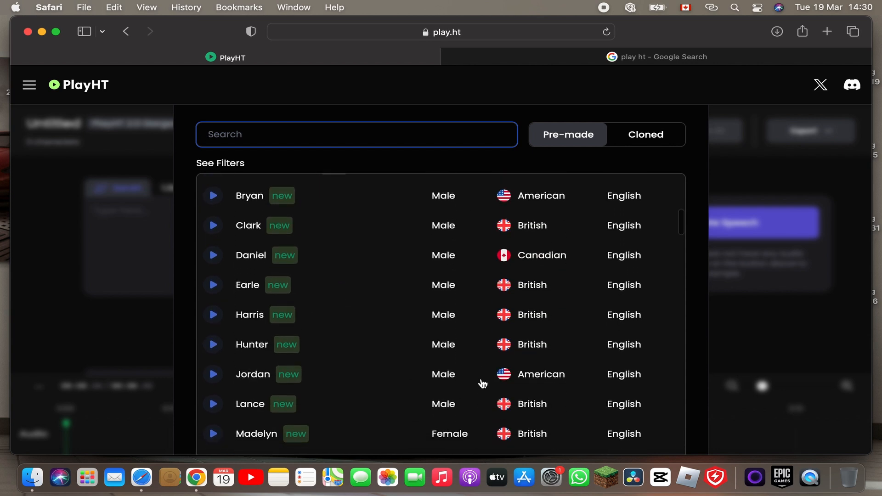
pyautogui.scroll(-20, 482, 384)
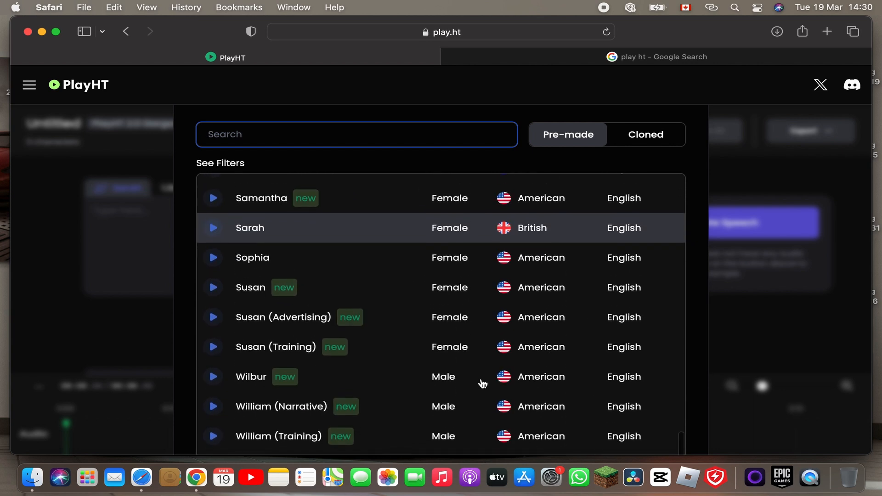
pyautogui.scroll(20, 392, 309)
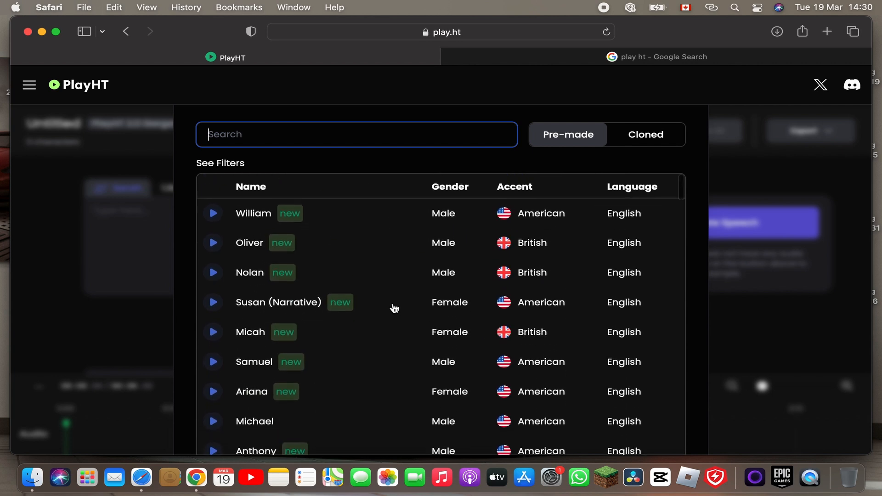
pyautogui.click(216, 214)
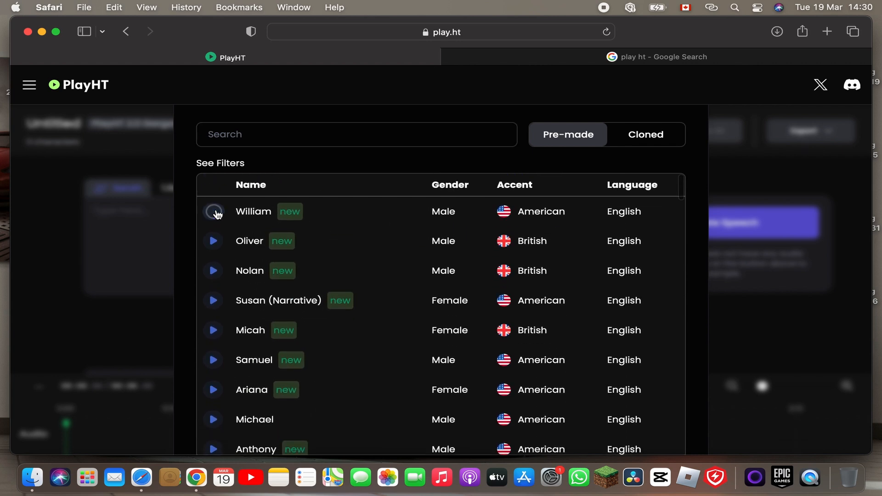
pyautogui.press('XF86AudioRaiseVolume')
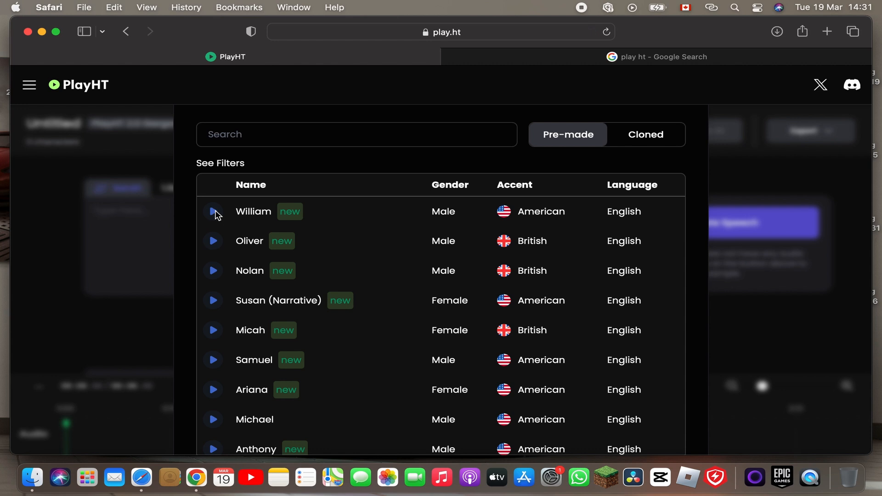
# Preview the British male voice Oliver and apply it to the paragraph.
pyautogui.click(213, 241)
pyautogui.click(214, 241)
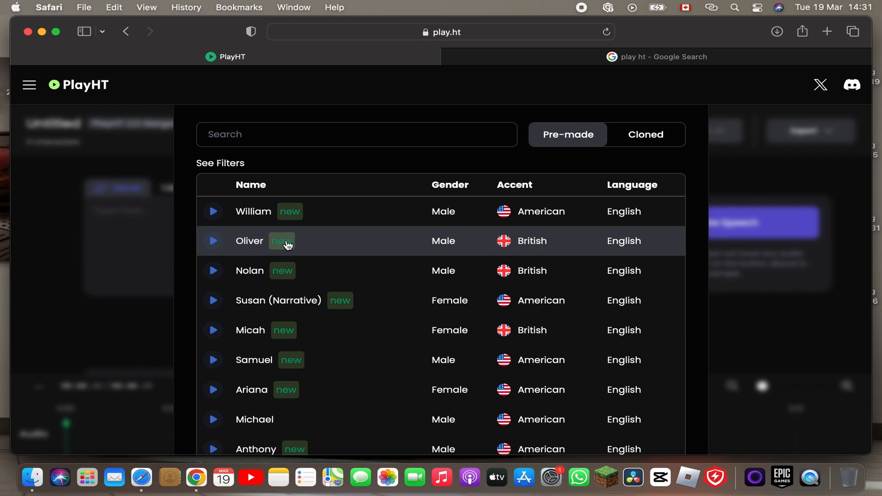
pyautogui.scroll(-15, 481, 356)
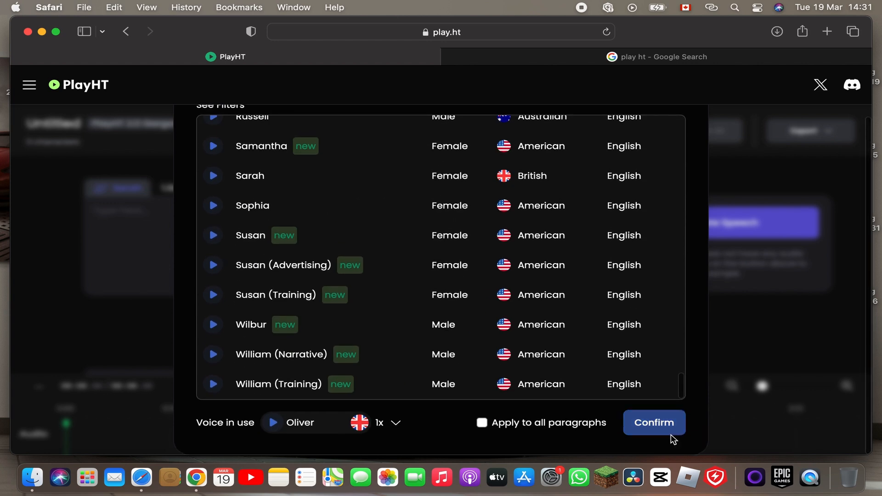
pyautogui.click(656, 426)
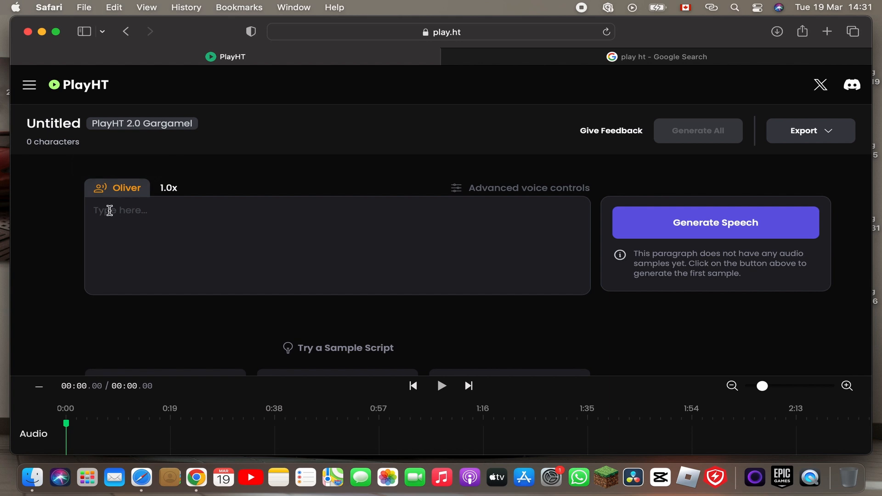
# Paste the copied immune system narration into the empty PlayHT paragraph.
pyautogui.click(103, 209)
pyautogui.rightClick(101, 208)
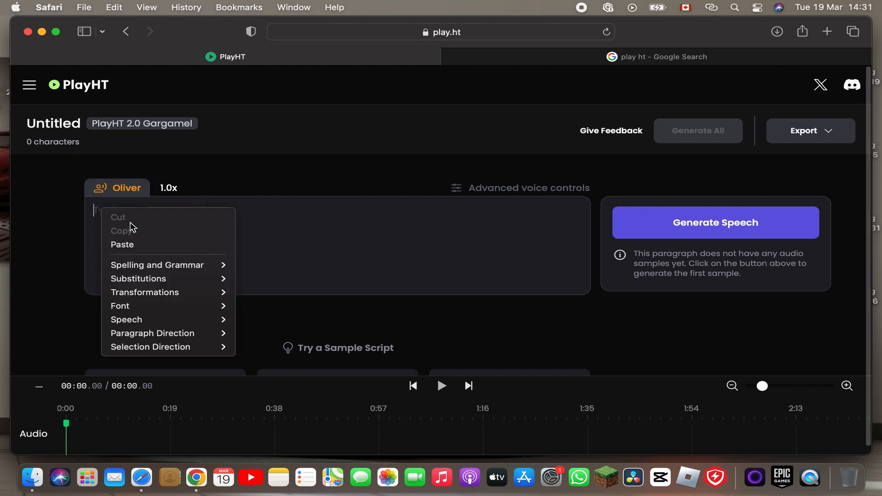
pyautogui.click(140, 248)
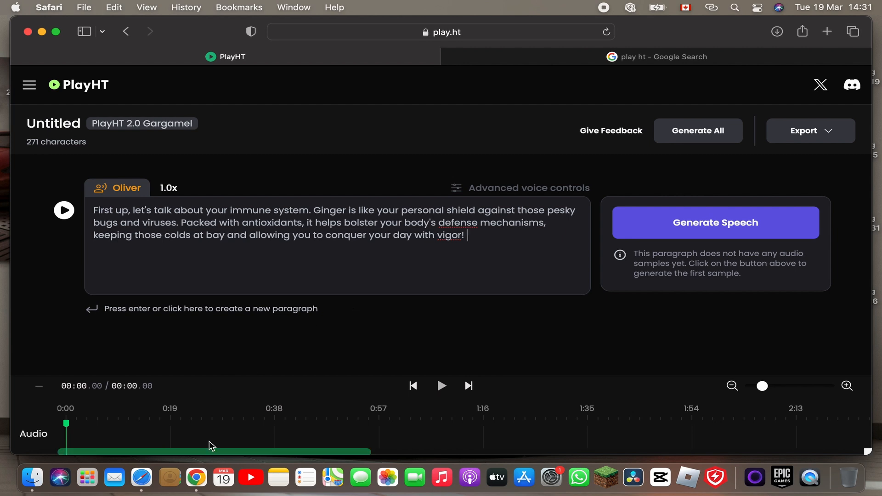
# Switch to ChatGPT in Chrome and copy the host's digestive system narration from Scene 3, leaving out the "Host:" label.
pyautogui.click(197, 448)
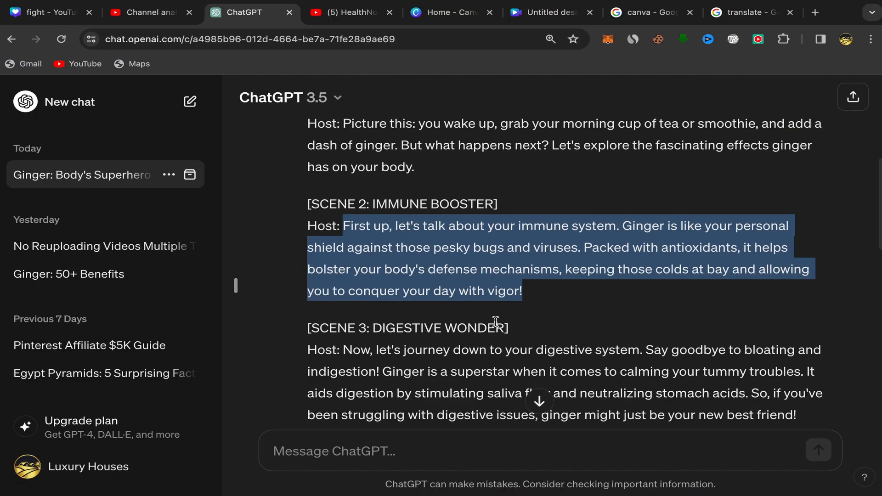
pyautogui.scroll(-2, 495, 321)
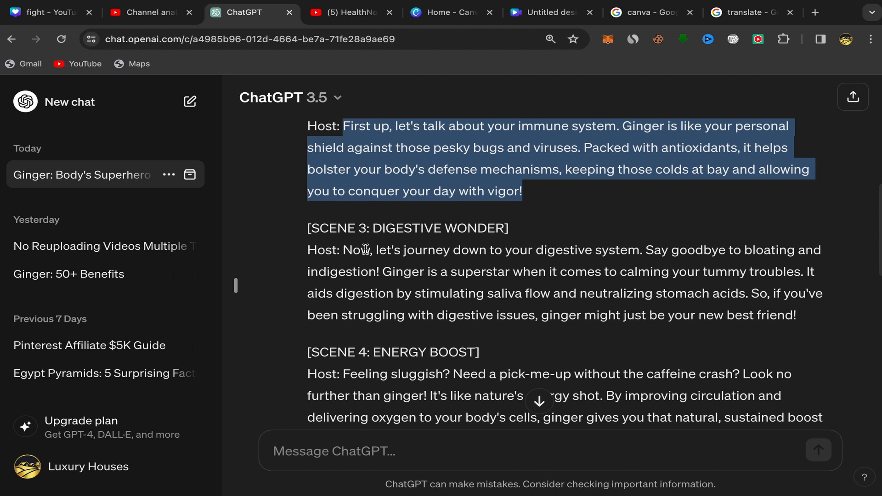
pyautogui.moveTo(345, 250); pyautogui.dragTo(801, 316)
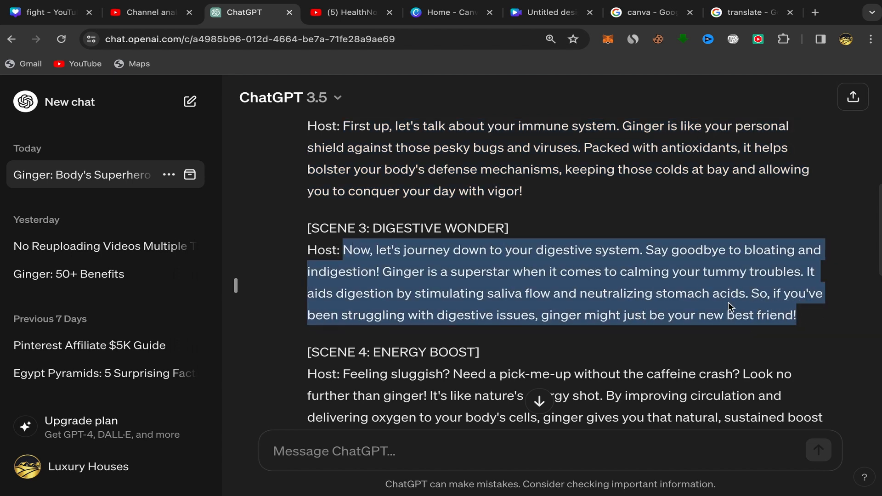
pyautogui.rightClick(673, 299)
pyautogui.click(634, 327)
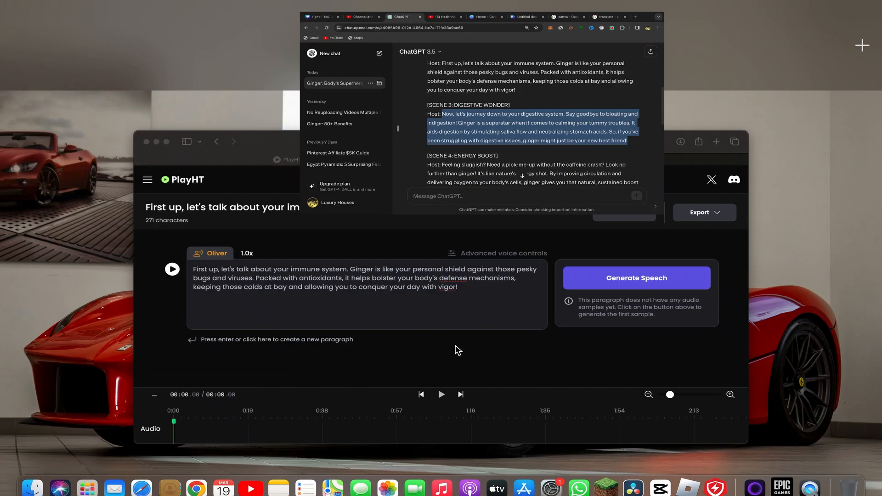
# Append the copied digestive narration to the PlayHT paragraph and delete its closing sentence, so the text ends at "stomach acids.".
pyautogui.click(395, 264)
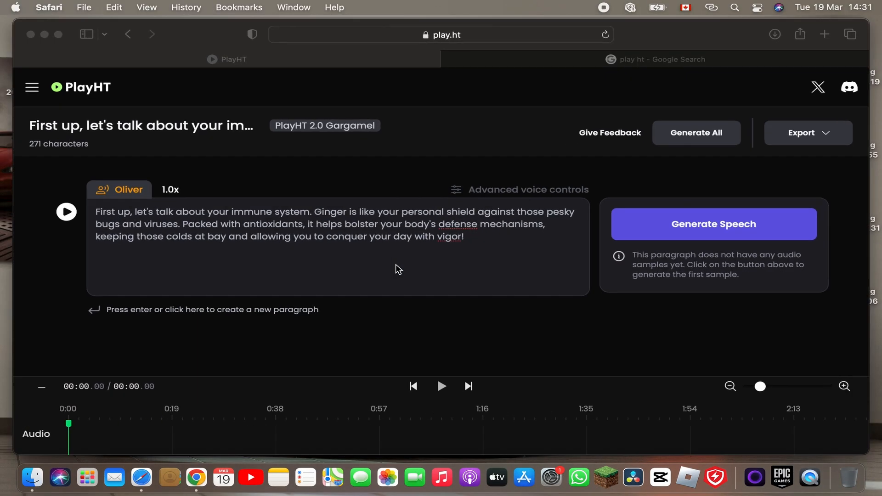
pyautogui.click(476, 237)
pyautogui.rightClick(475, 237)
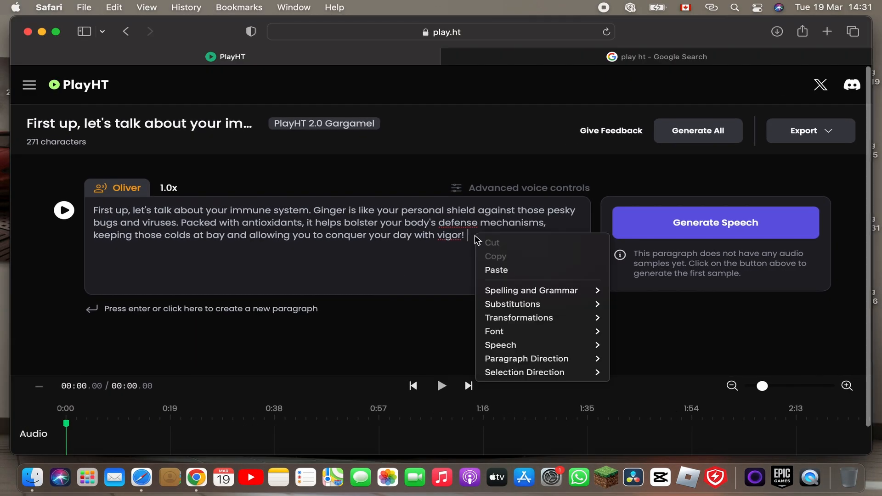
pyautogui.click(509, 271)
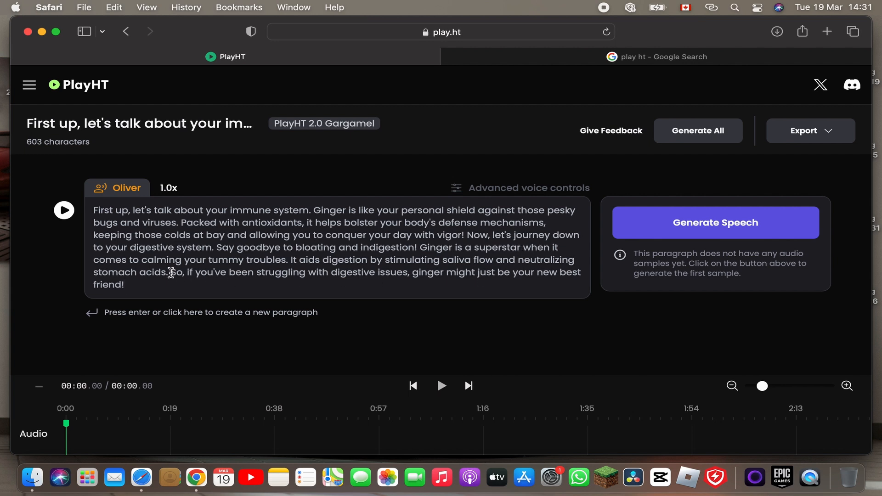
pyautogui.keyDown('shift'); pyautogui.click(171, 273); pyautogui.keyUp('shift')
pyautogui.press('BackSpace')
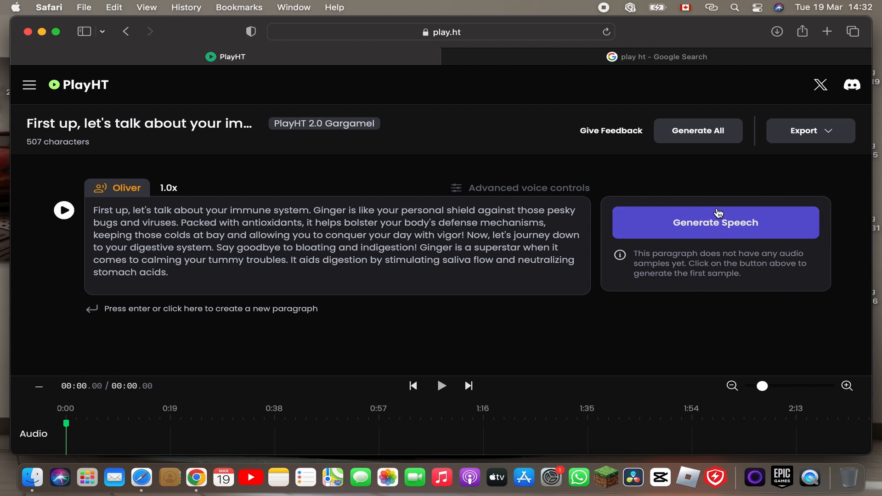
# Generate the speech for the paragraph, play its opening seconds, and return the playhead to the start.
pyautogui.click(706, 234)
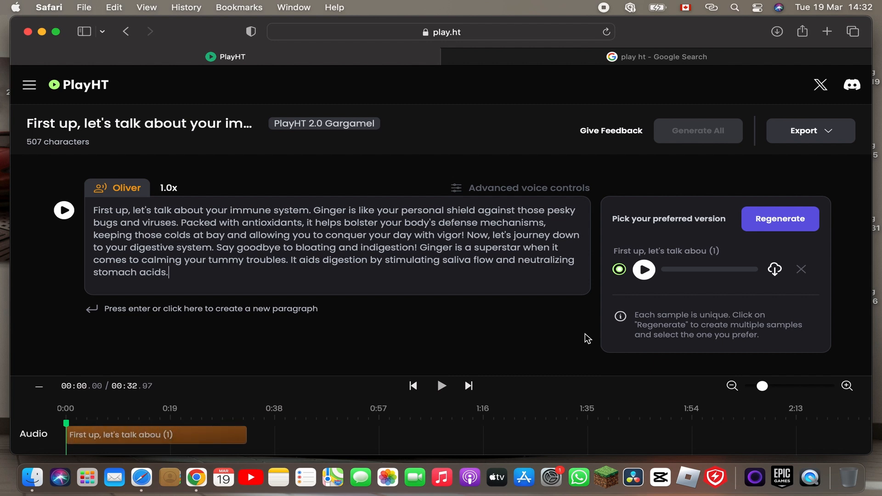
pyautogui.click(441, 385)
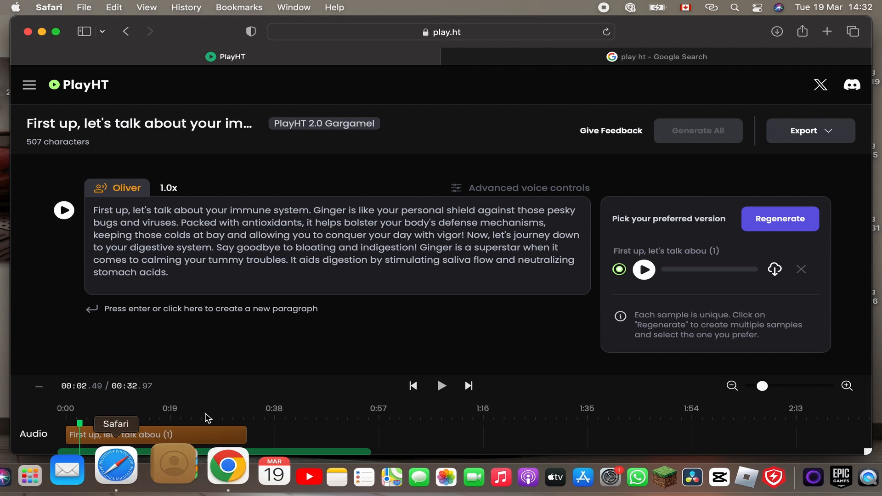
pyautogui.moveTo(80, 422); pyautogui.dragTo(27, 427)
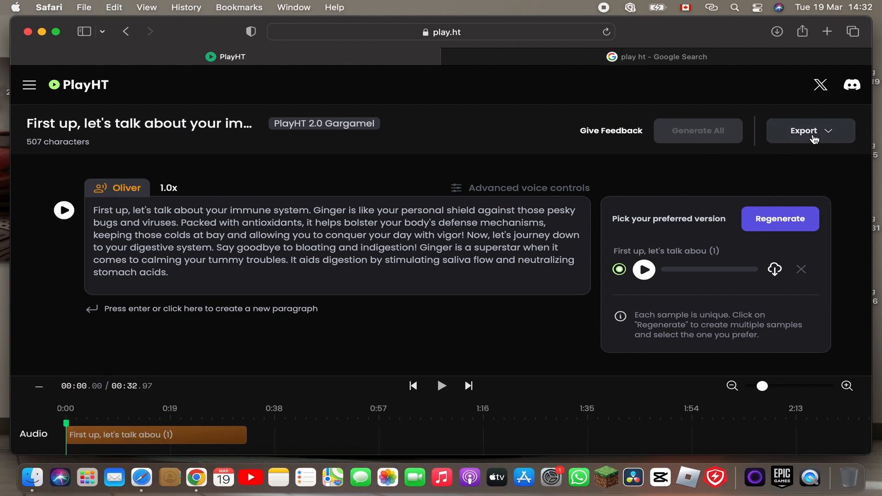
# Export the generated voiceover as a single audio file.
pyautogui.click(814, 137)
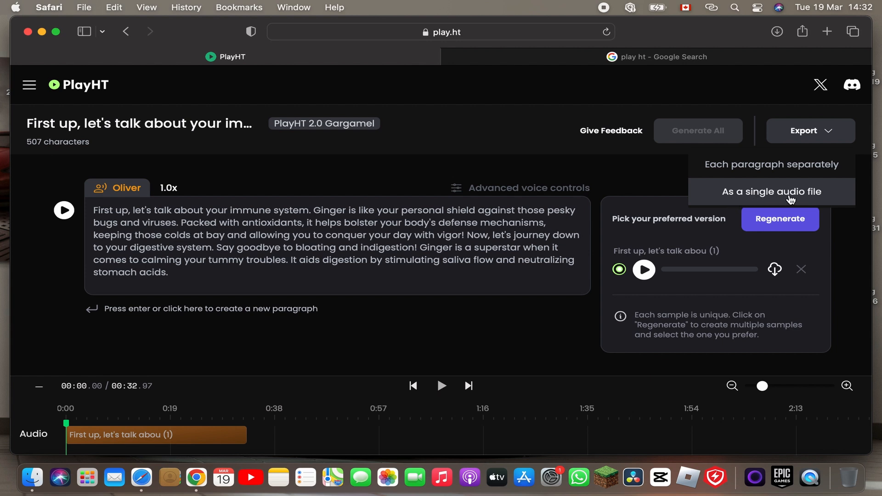
pyautogui.click(765, 195)
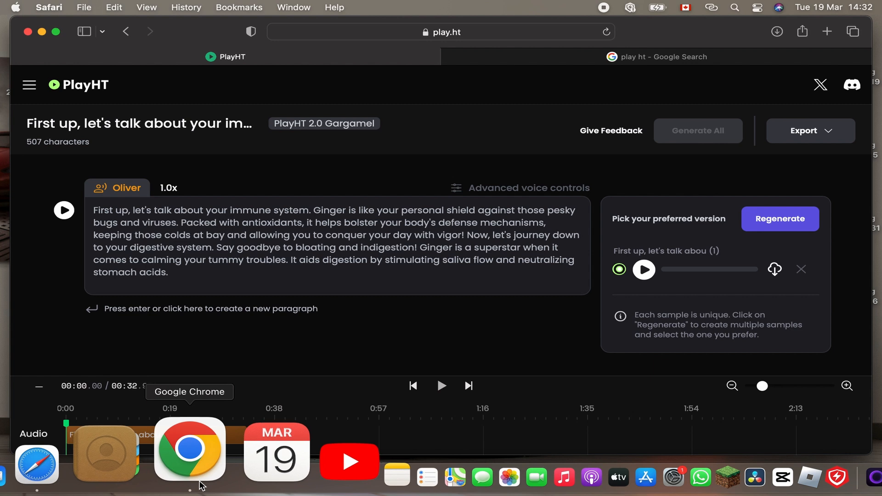
# Switch to Chrome and look at the Google result for Canva and the design types on Canva's home page.
pyautogui.click(189, 457)
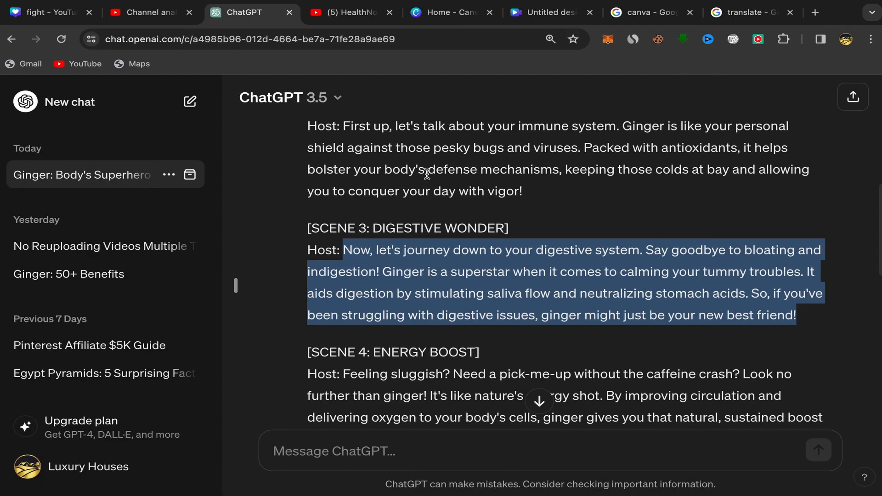
pyautogui.click(650, 18)
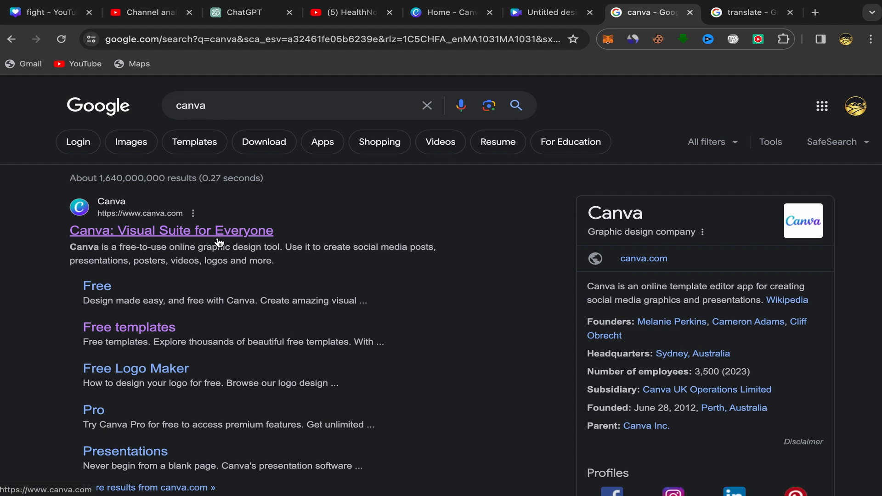
pyautogui.click(451, 17)
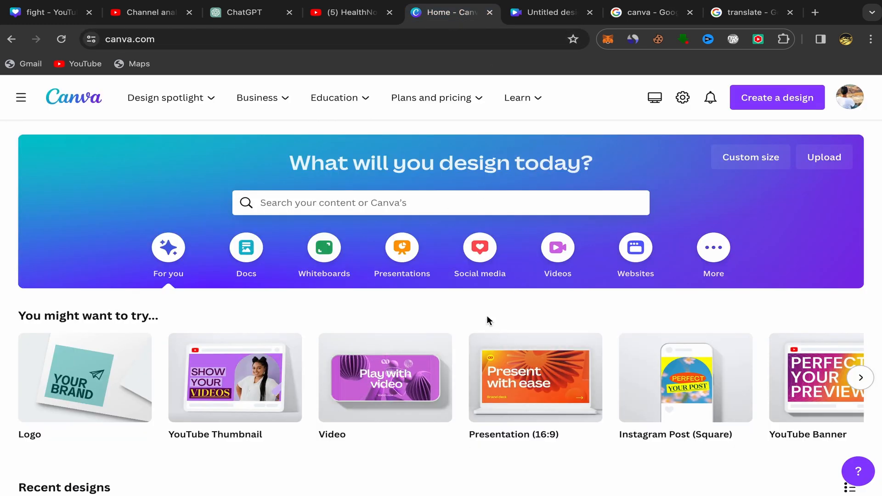
pyautogui.scroll(-1, 461, 324)
pyautogui.scroll(1, 460, 324)
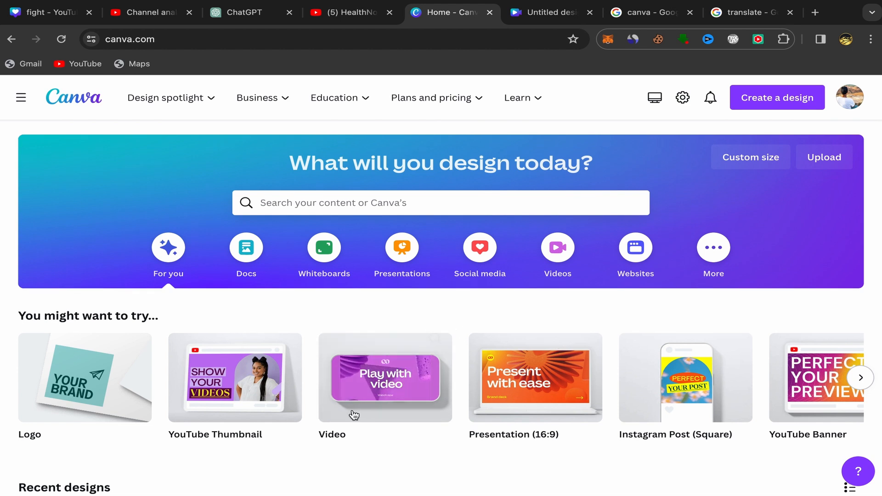
# In the untitled Canva video design, upload "Play.ht - First up, let's talk about your immune....wav" from Downloads and add it to the timeline.
pyautogui.click(558, 11)
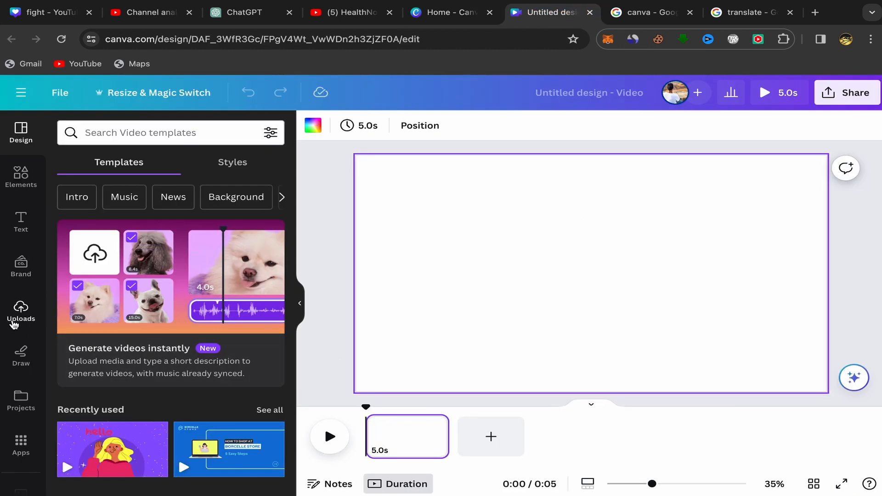
pyautogui.click(14, 322)
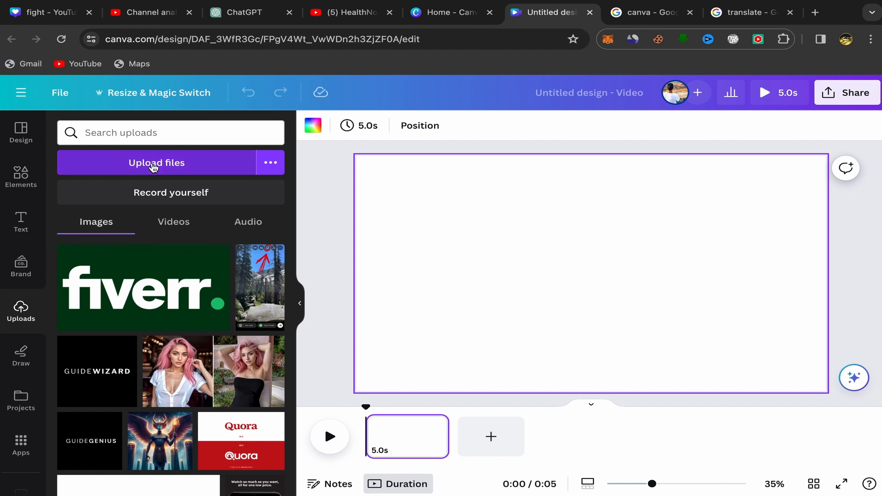
pyautogui.click(152, 165)
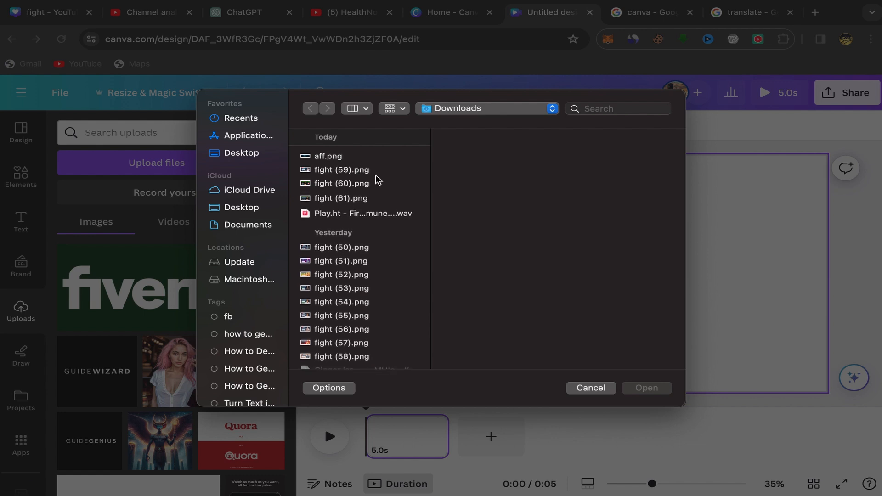
pyautogui.click(340, 214)
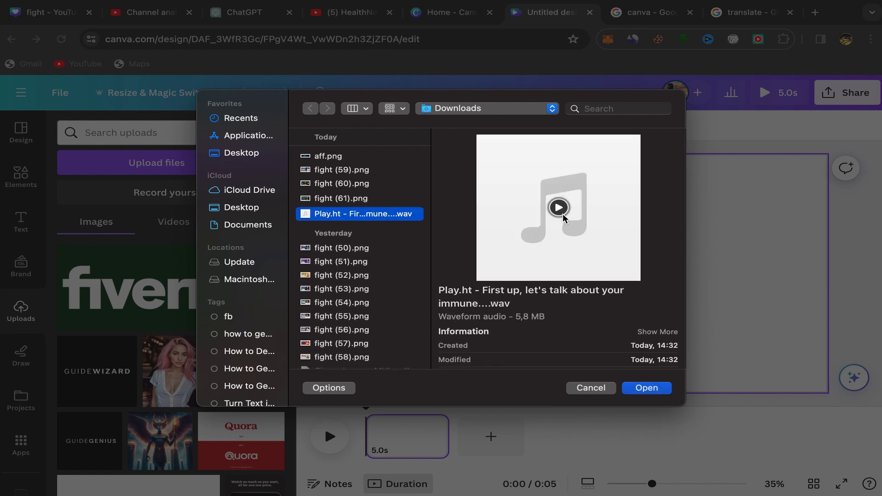
pyautogui.click(559, 209)
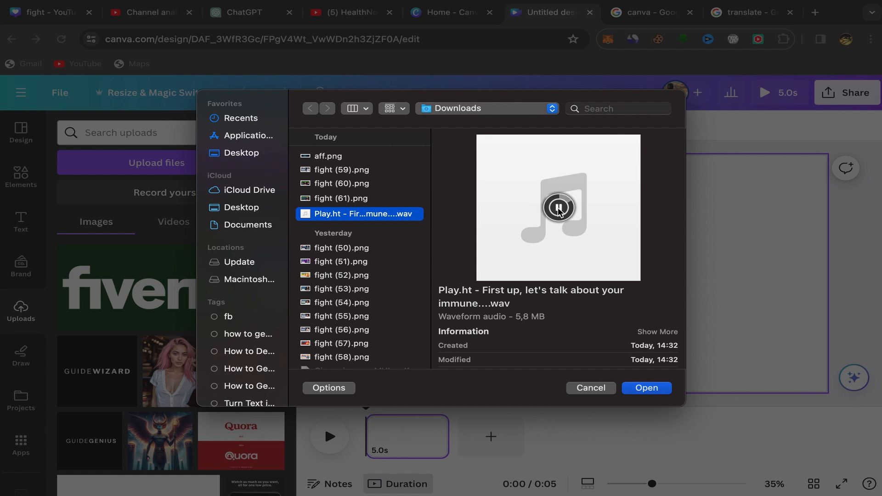
pyautogui.click(559, 208)
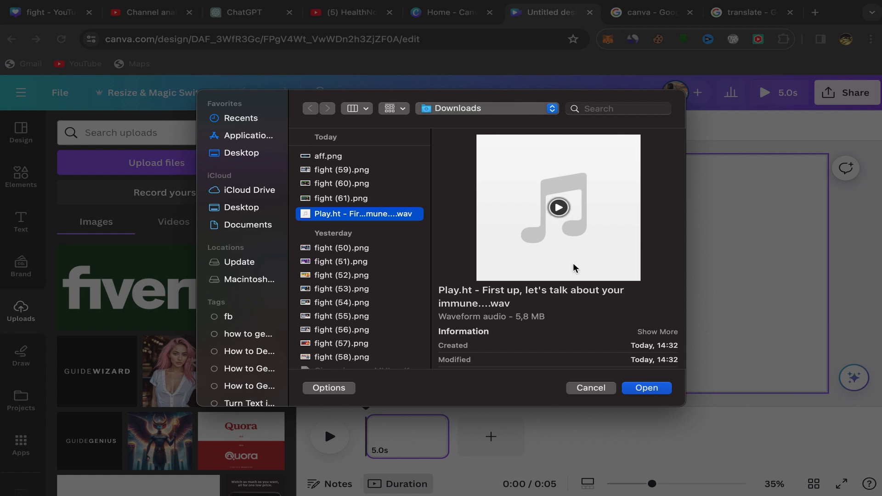
pyautogui.click(647, 388)
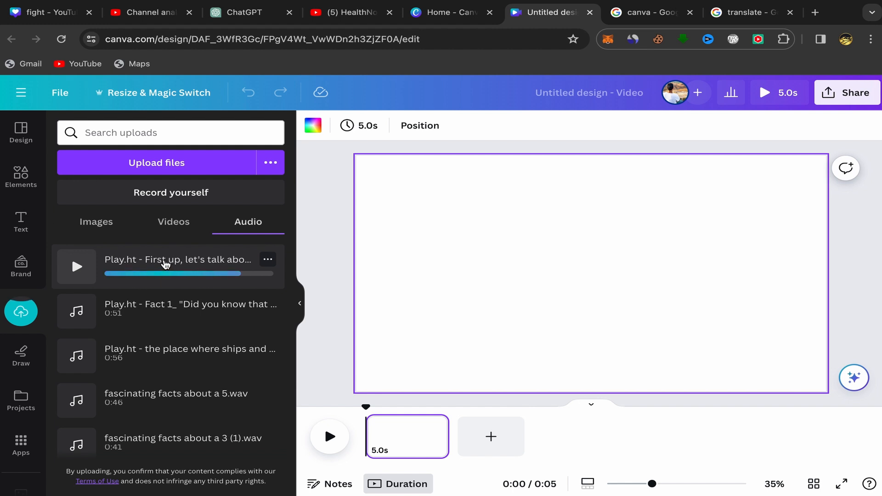
pyautogui.click(165, 264)
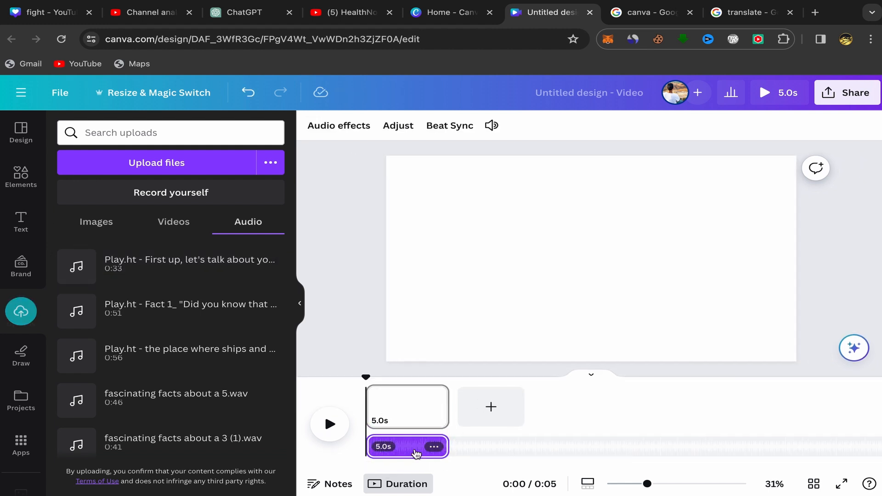
# Add eight blank 5.0-second pages after page 1, extending the video to 45.0 seconds.
pyautogui.click(489, 407)
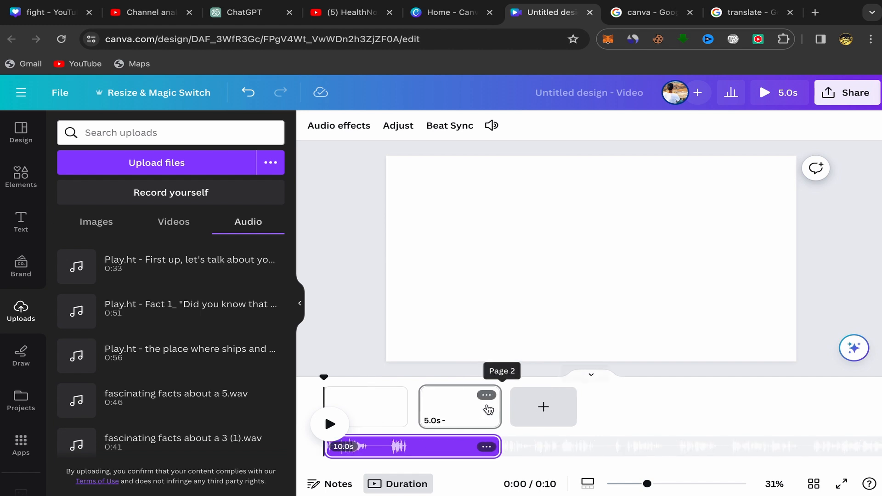
pyautogui.click(585, 406)
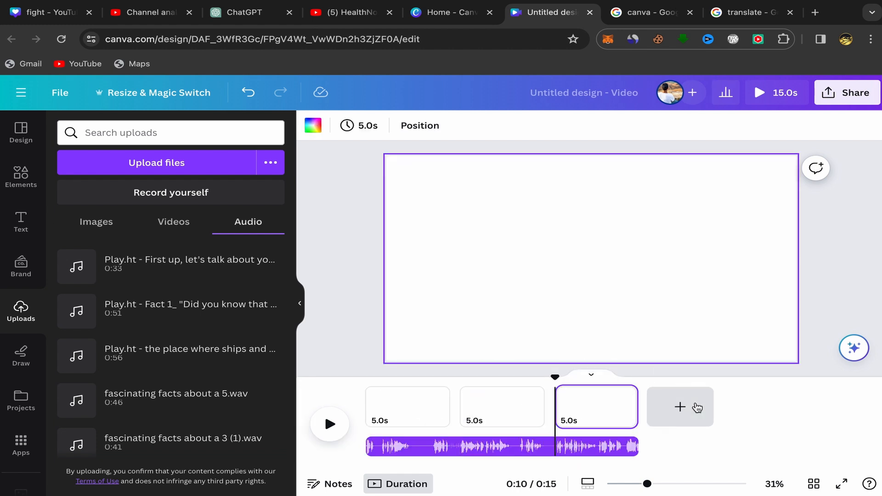
pyautogui.click(697, 407)
pyautogui.click(775, 408)
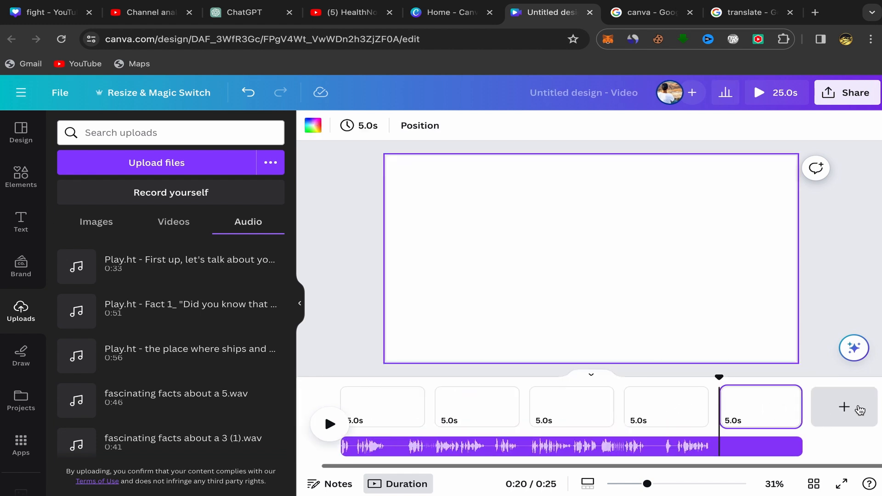
pyautogui.click(858, 406)
pyautogui.click(858, 407)
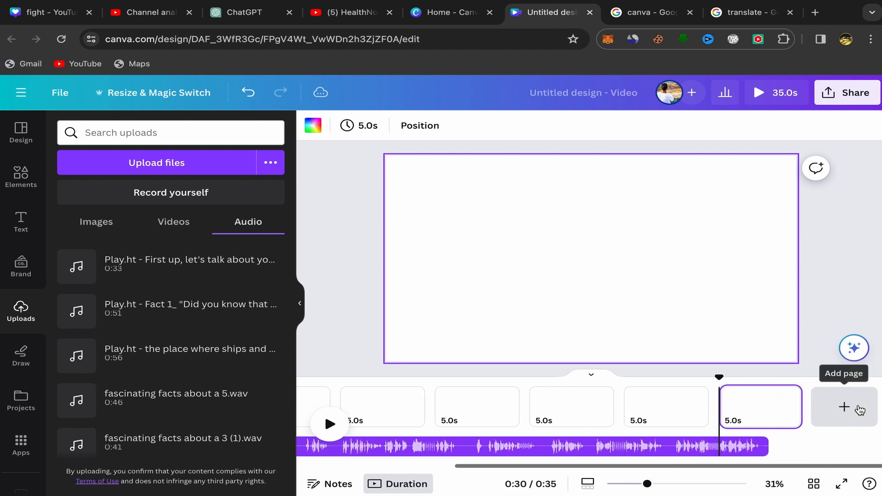
pyautogui.click(858, 408)
pyautogui.click(853, 406)
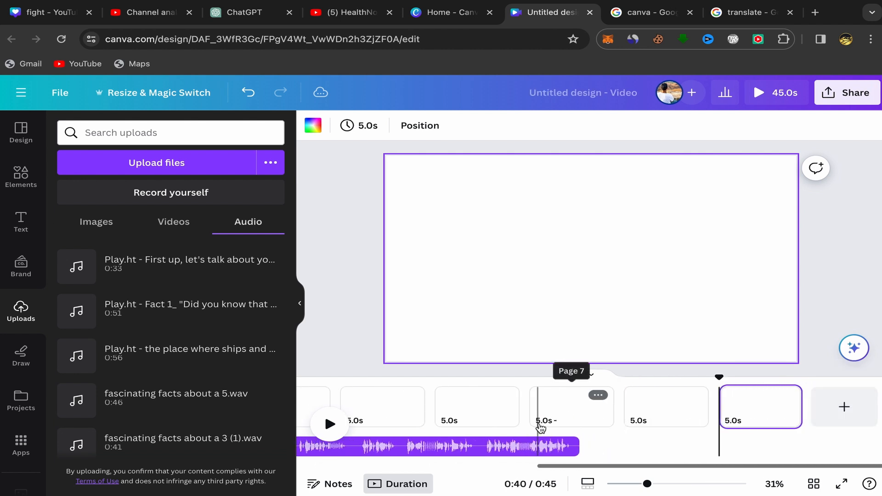
# Play the first two seconds of the voiceover from the start of the timeline and pause.
pyautogui.hscroll(-10, 540, 428)
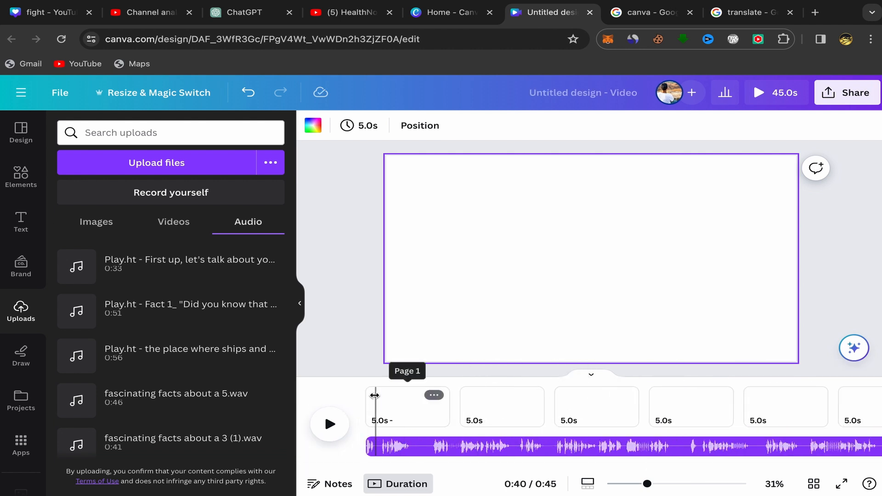
pyautogui.click(364, 404)
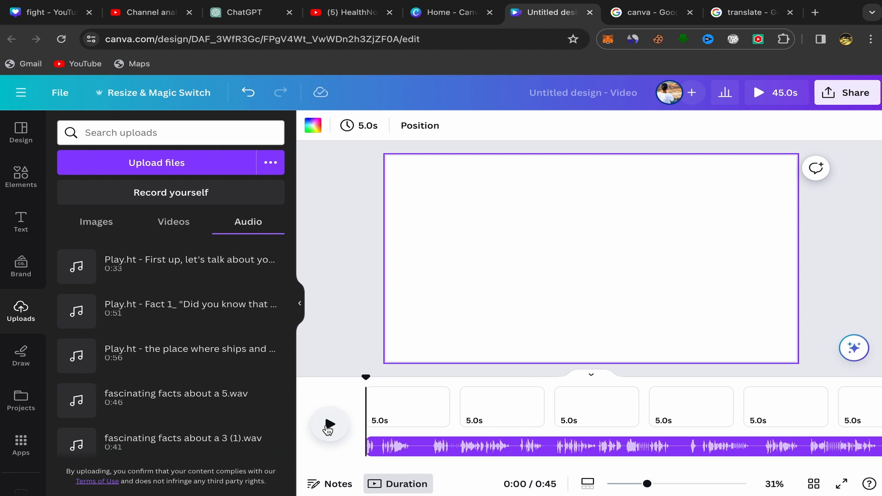
pyautogui.click(329, 426)
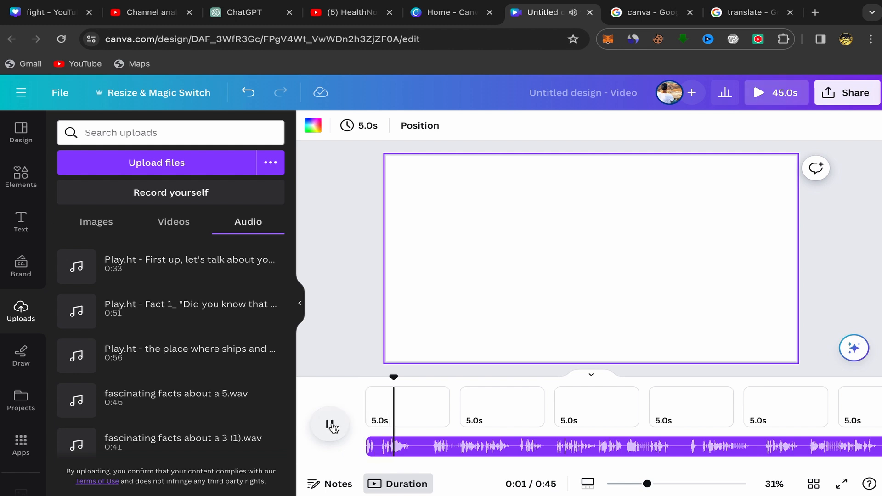
pyautogui.click(329, 424)
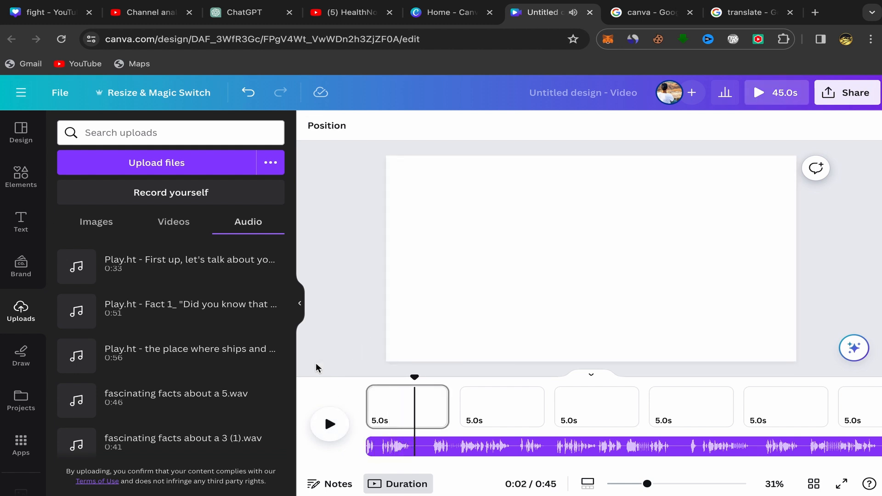
# Search the elements for "first" and limit the results to videos.
pyautogui.click(14, 179)
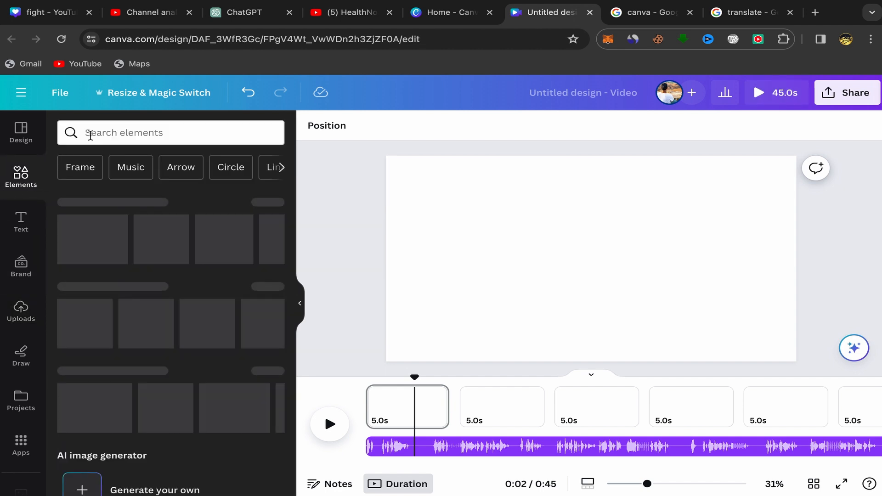
pyautogui.click(91, 132)
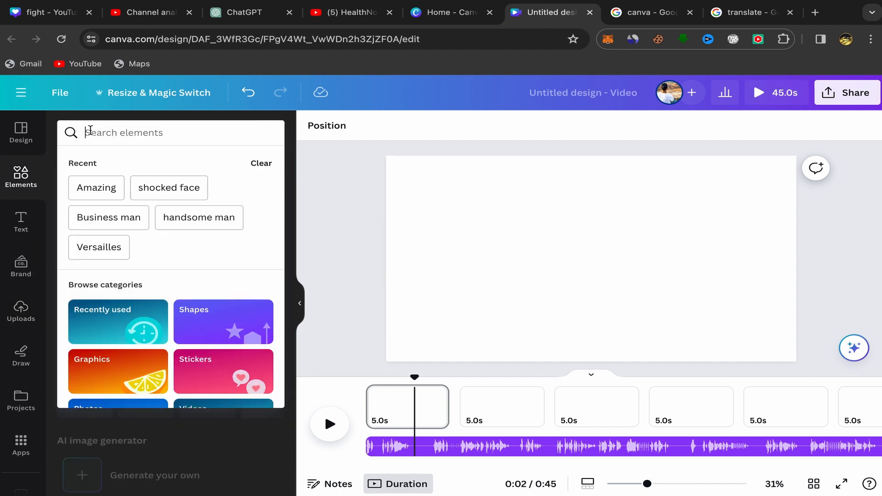
pyautogui.write('first')
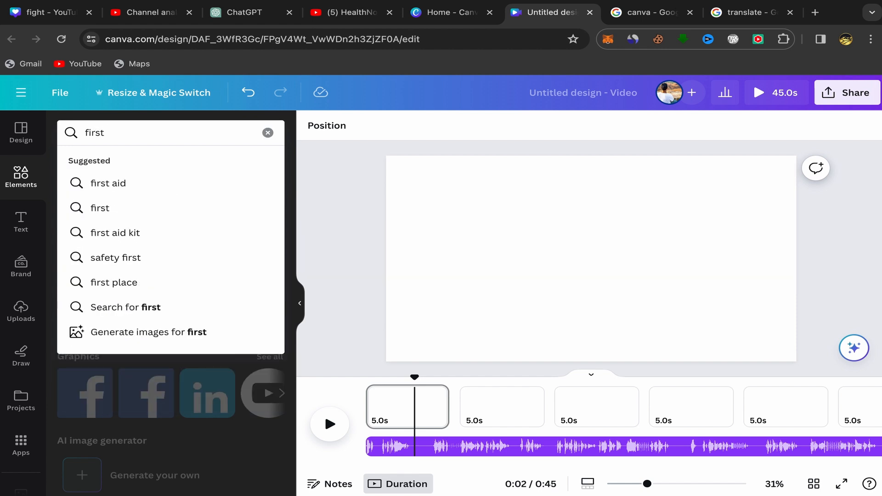
pyautogui.press('Return')
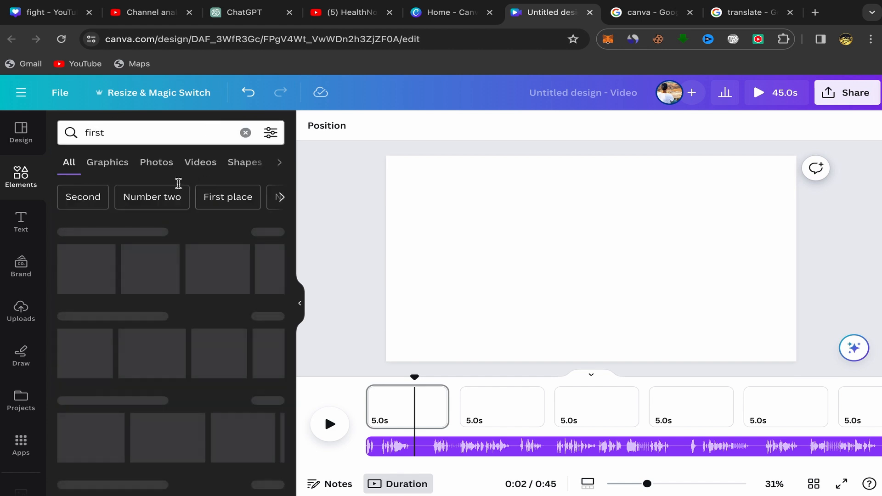
pyautogui.click(197, 166)
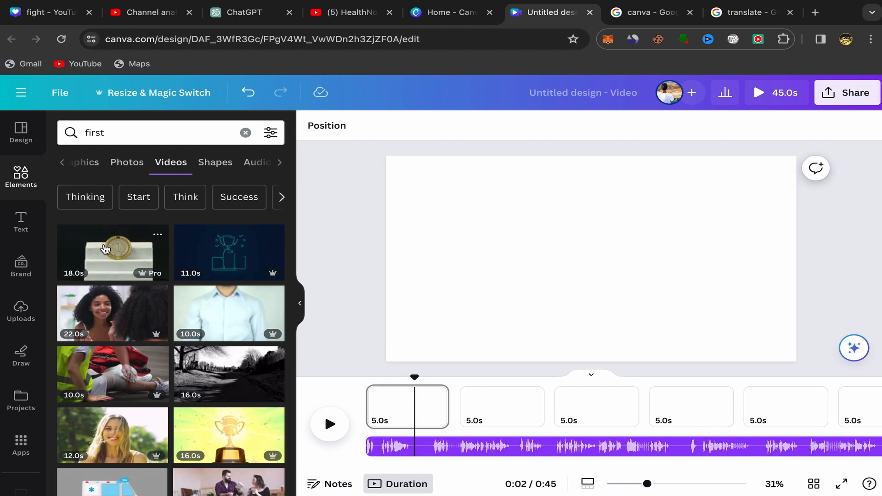
# Browse the video results, add the 18.0-second number-one medal clip to page 1 and set it as the background.
pyautogui.scroll(-3, 227, 311)
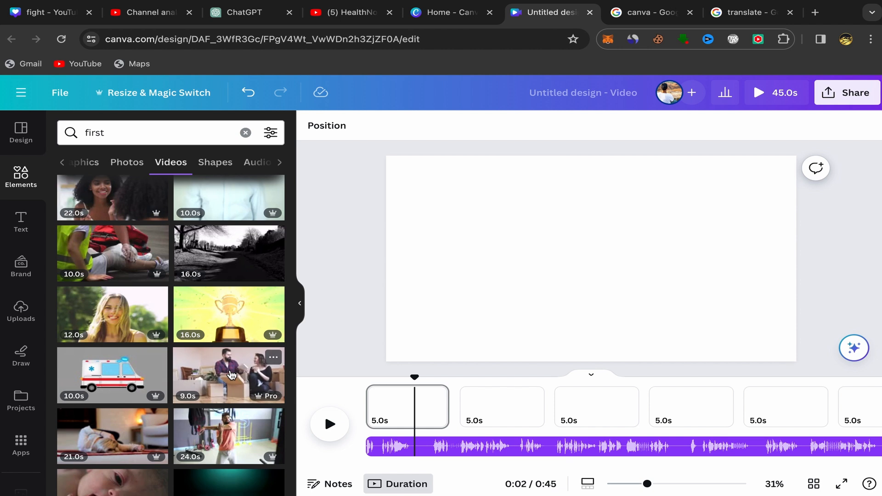
pyautogui.scroll(-3, 122, 367)
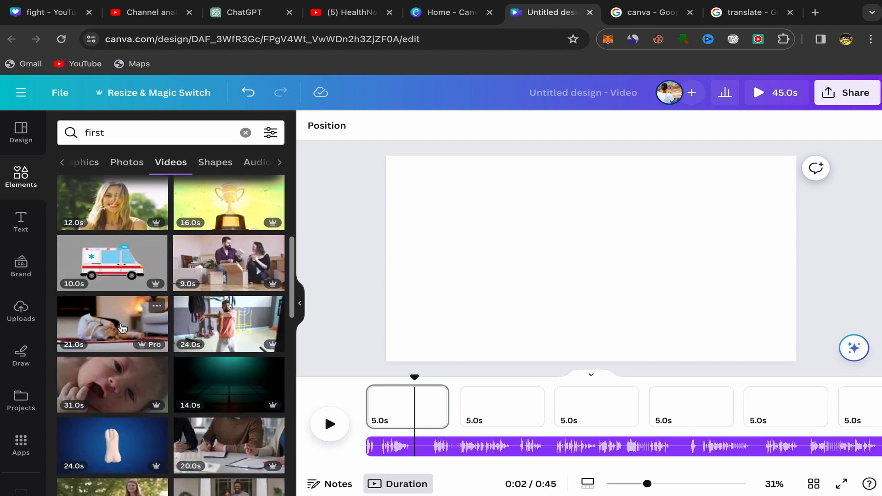
pyautogui.scroll(-2, 181, 376)
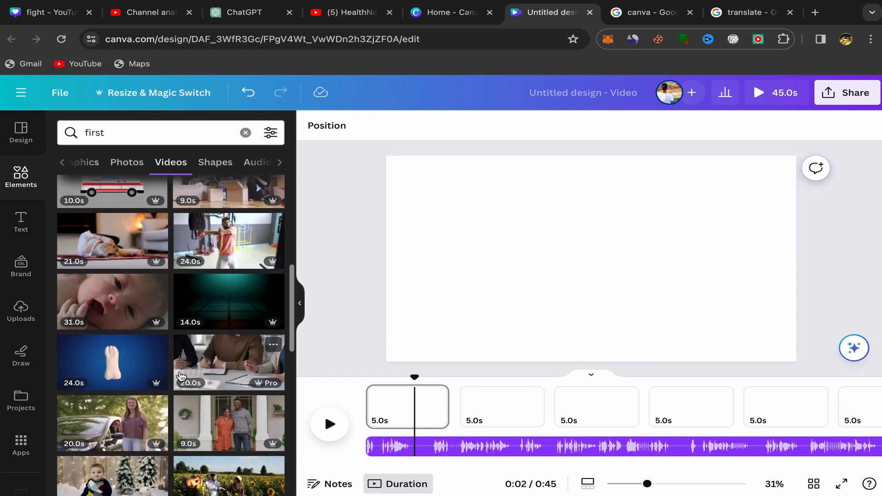
pyautogui.scroll(10, 213, 305)
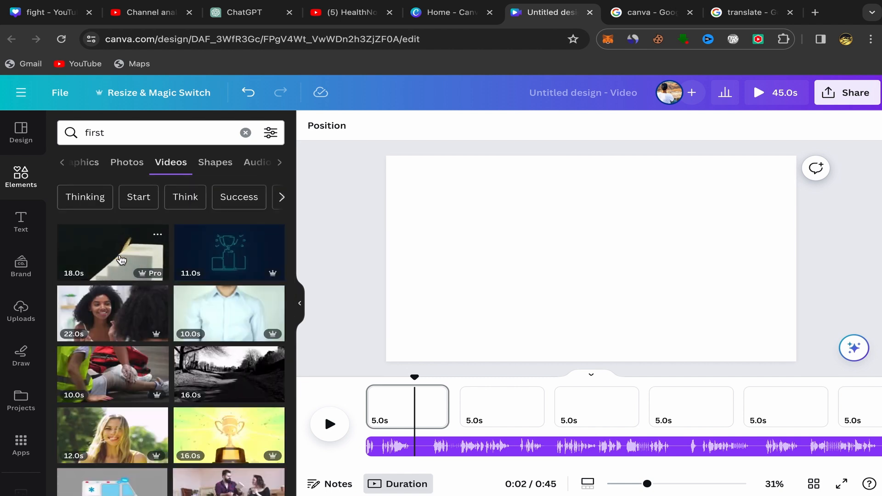
pyautogui.click(120, 259)
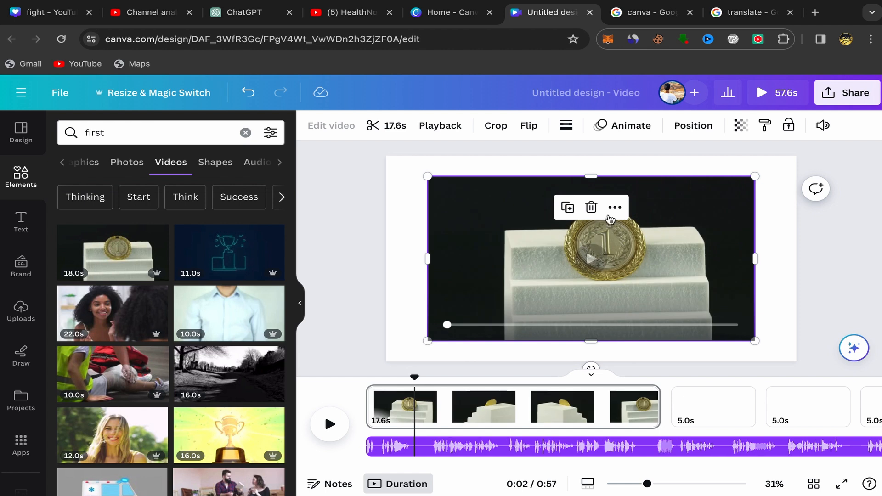
pyautogui.click(615, 207)
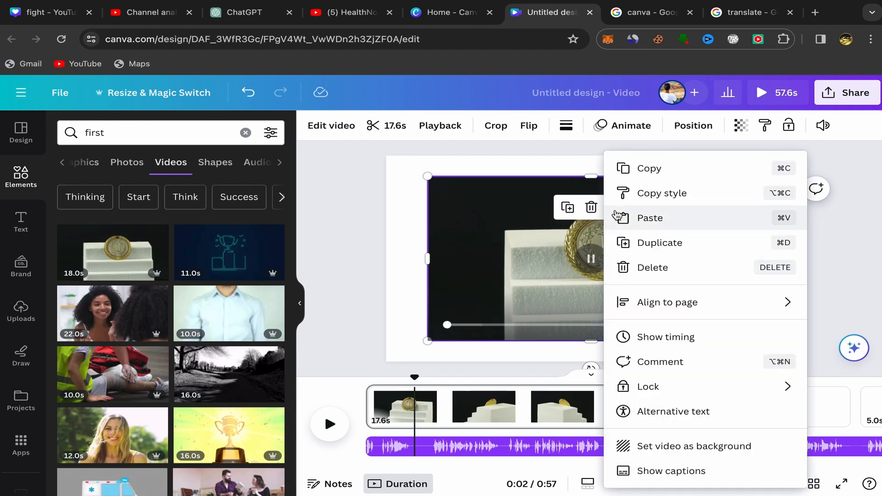
pyautogui.click(675, 448)
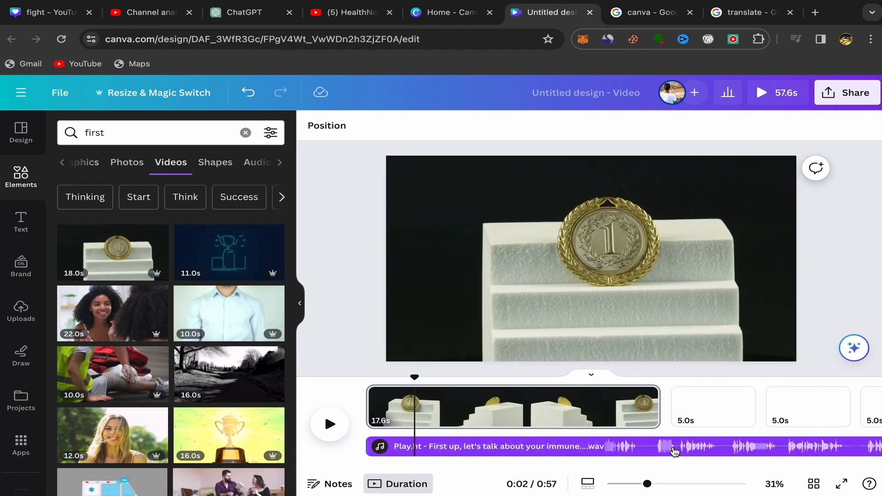
# Trim the medal clip on page 1 to 1.6 seconds, checking it against the voiceover, and select the blank page 2.
pyautogui.click(399, 406)
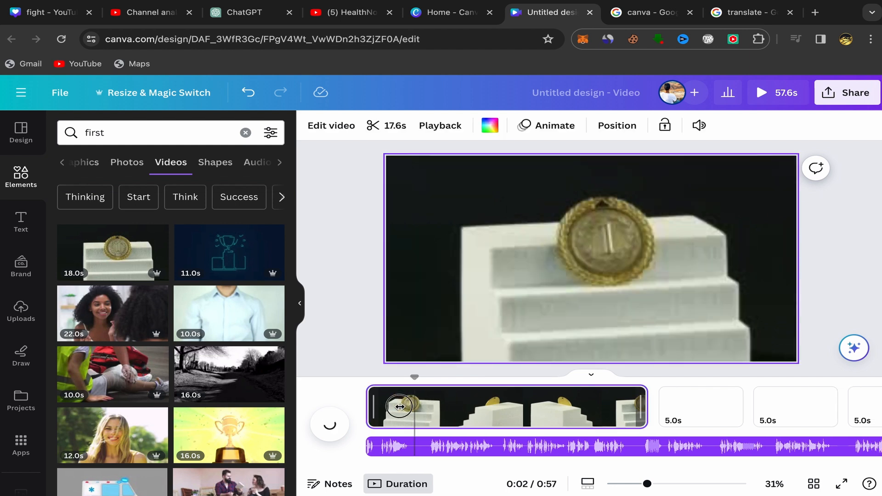
pyautogui.moveTo(399, 406); pyautogui.dragTo(399, 407)
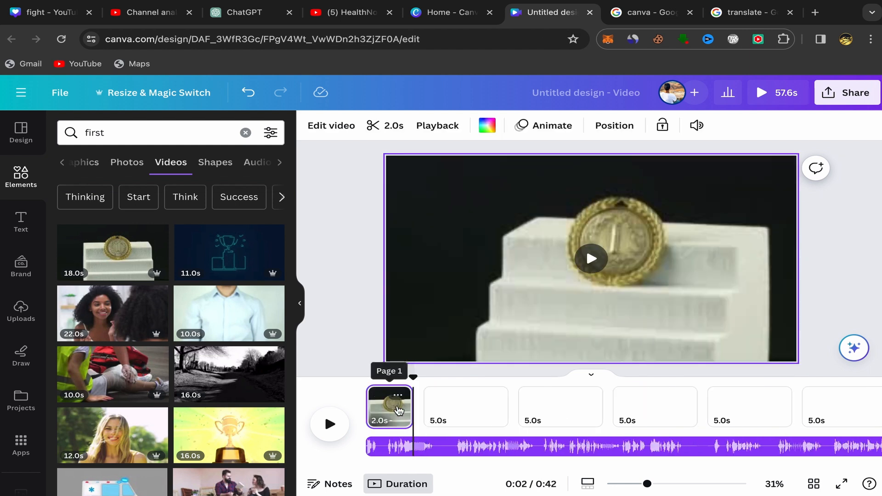
pyautogui.moveTo(413, 377); pyautogui.dragTo(358, 386)
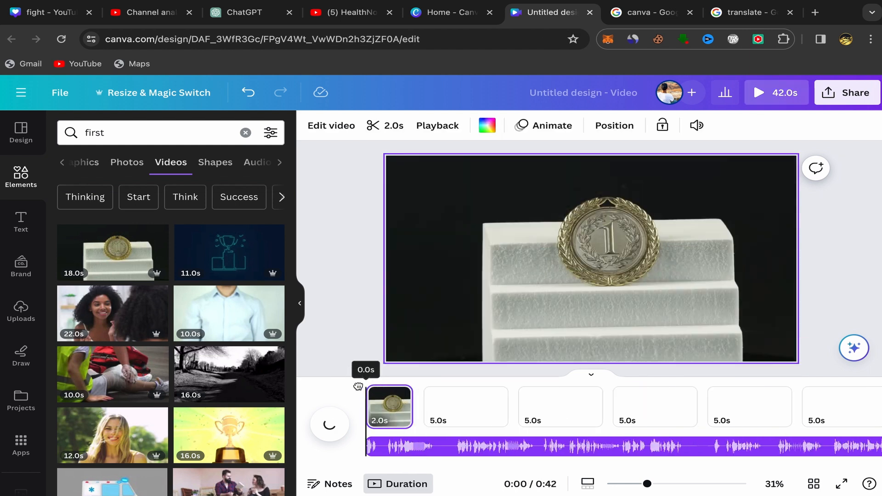
pyautogui.click(331, 425)
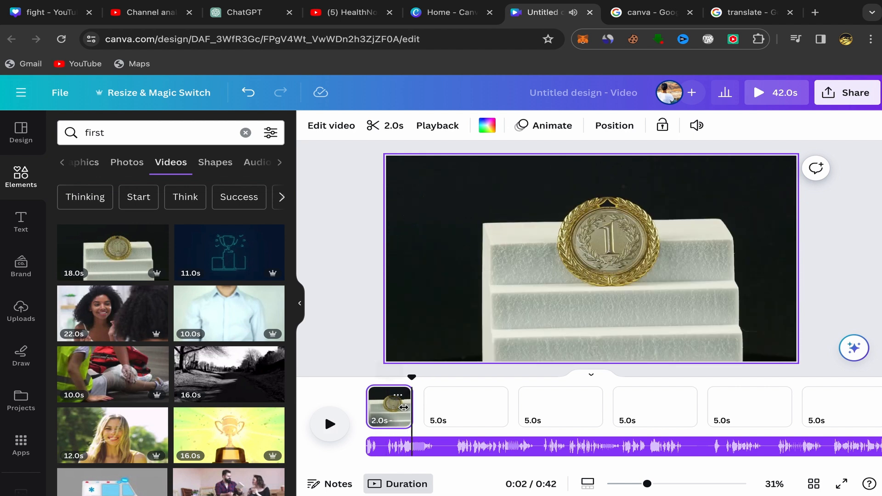
pyautogui.moveTo(404, 408); pyautogui.dragTo(403, 411)
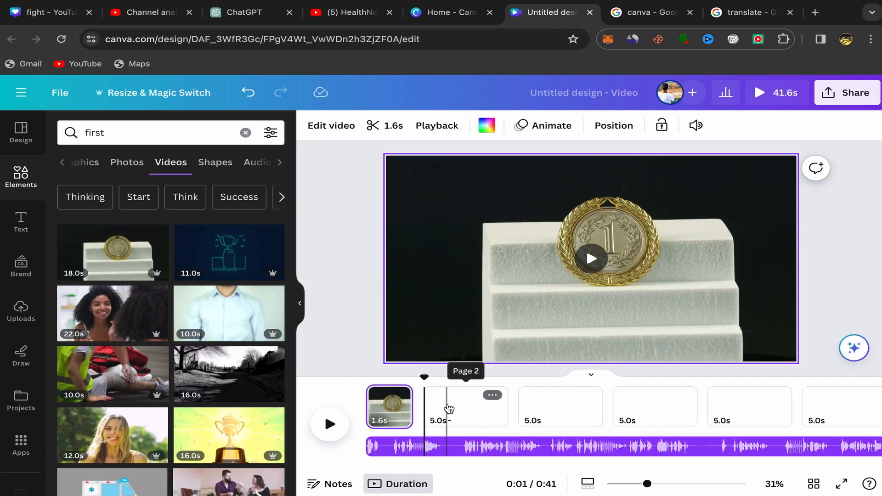
pyautogui.click(447, 409)
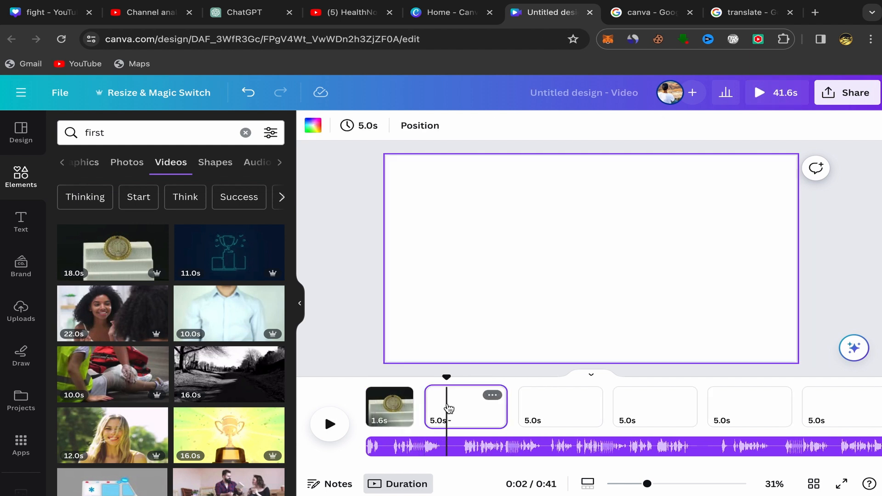
# Switch to ChatGPT and copy the words "immune system" from the first sentence of Scene 2 in the ginger script.
pyautogui.click(243, 19)
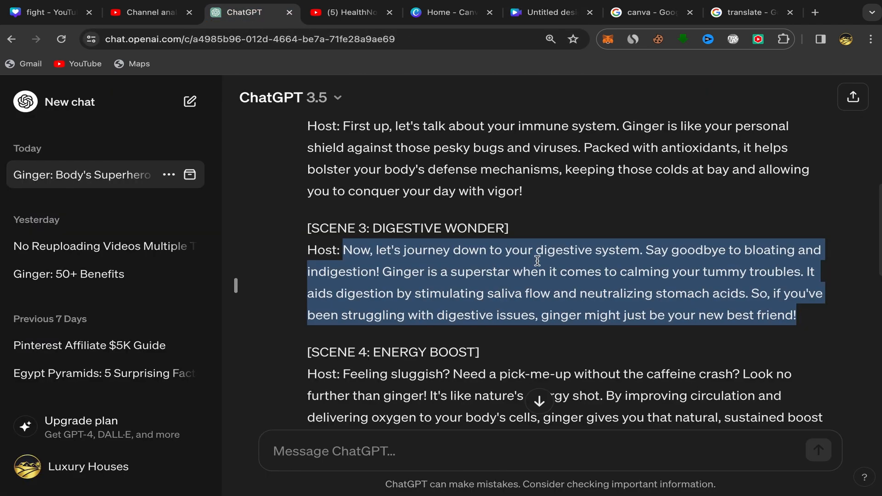
pyautogui.click(550, 231)
pyautogui.scroll(1, 493, 180)
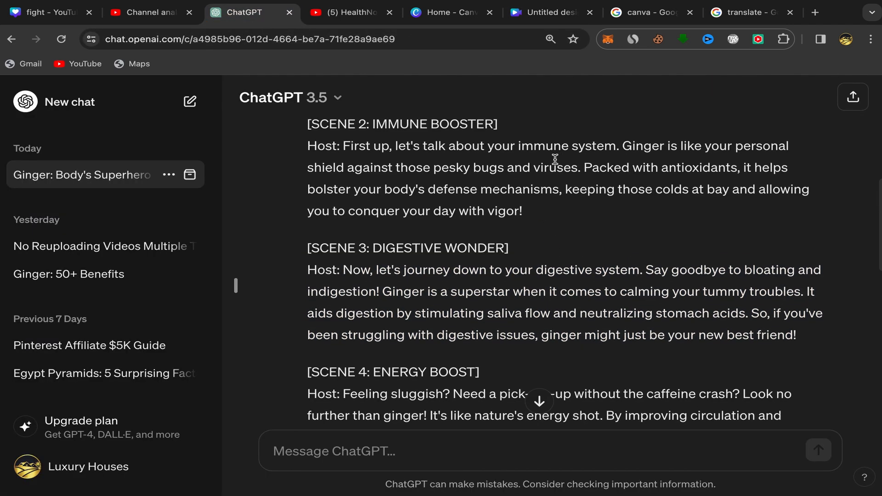
pyautogui.moveTo(519, 146); pyautogui.dragTo(613, 146)
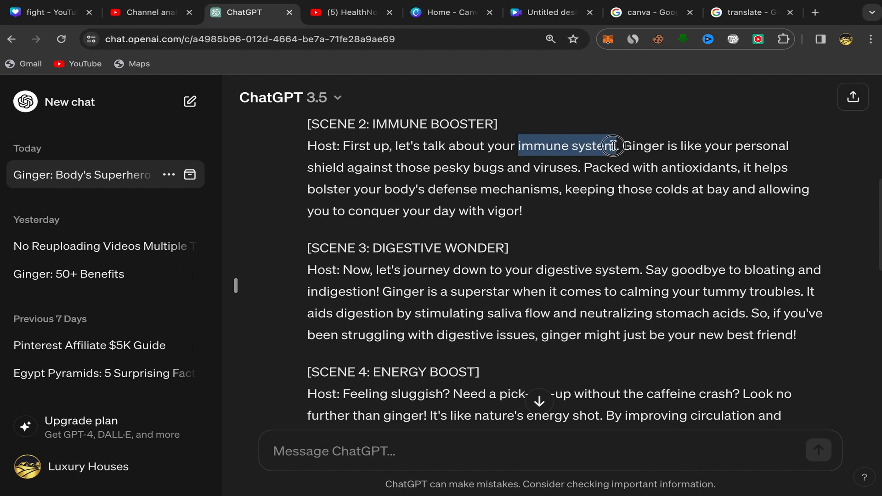
pyautogui.rightClick(583, 145)
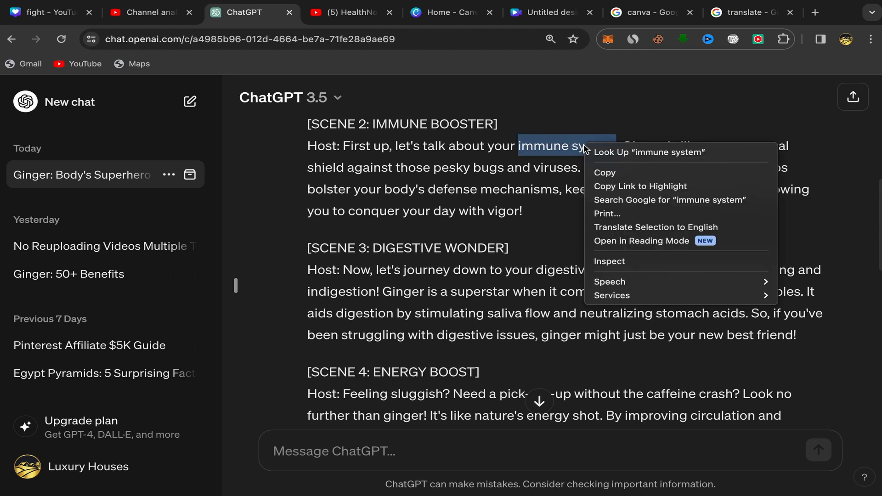
pyautogui.click(610, 174)
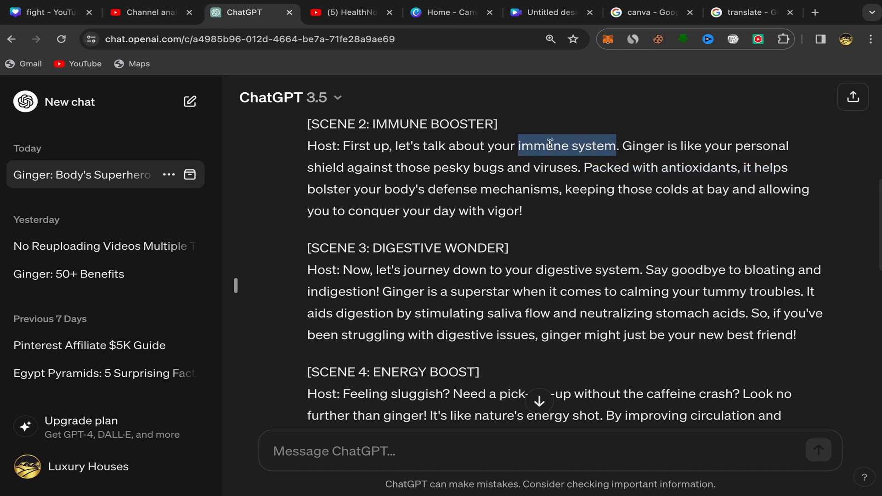
# Return to the Canva video design, search the elements for "immune system" and limit the results to videos.
pyautogui.click(53, 17)
pyautogui.click(549, 13)
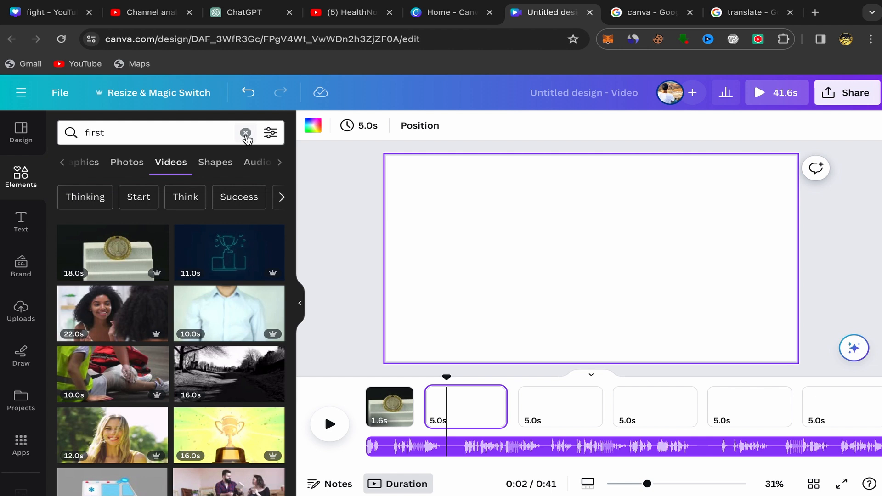
pyautogui.click(245, 133)
pyautogui.rightClick(91, 133)
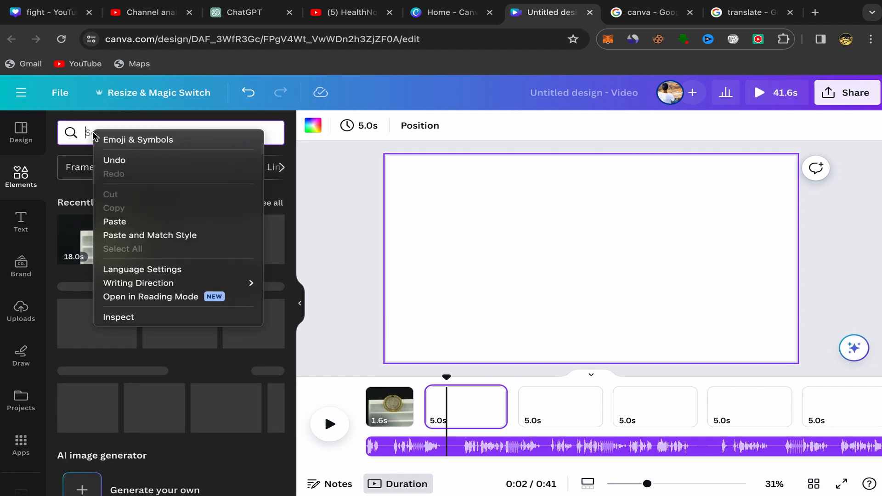
pyautogui.click(118, 223)
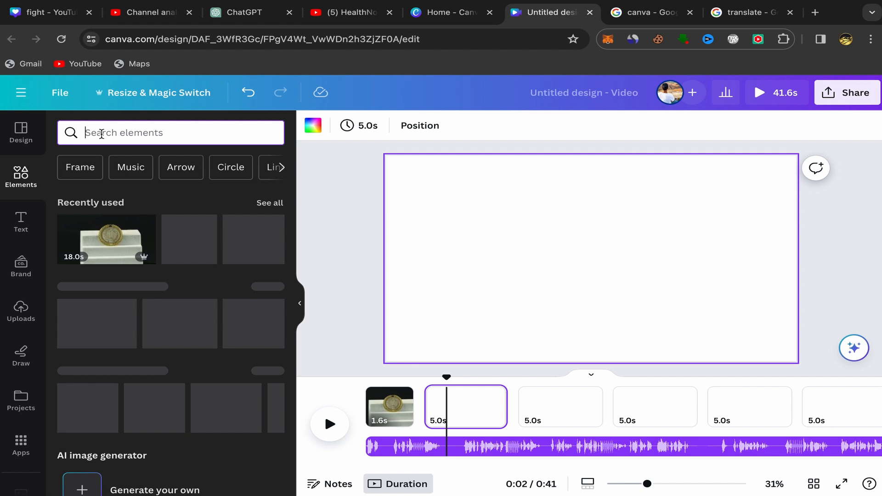
pyautogui.hotkey('ctrl', 'v')
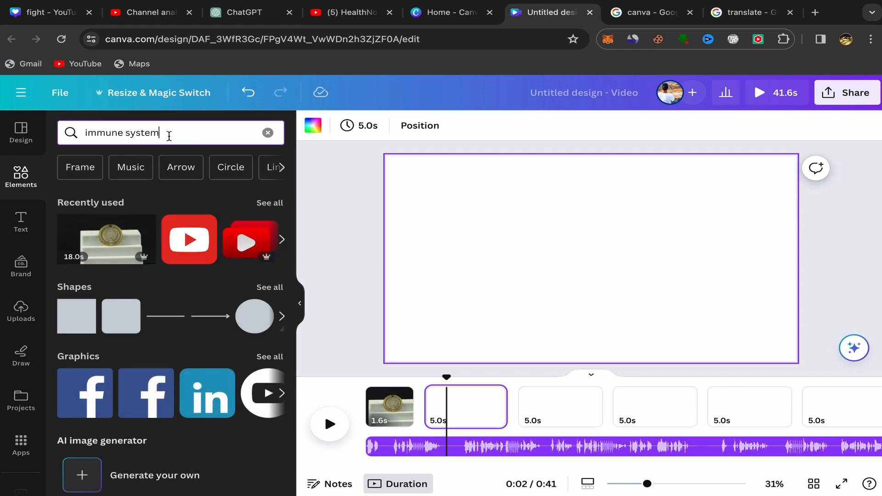
pyautogui.press('Return')
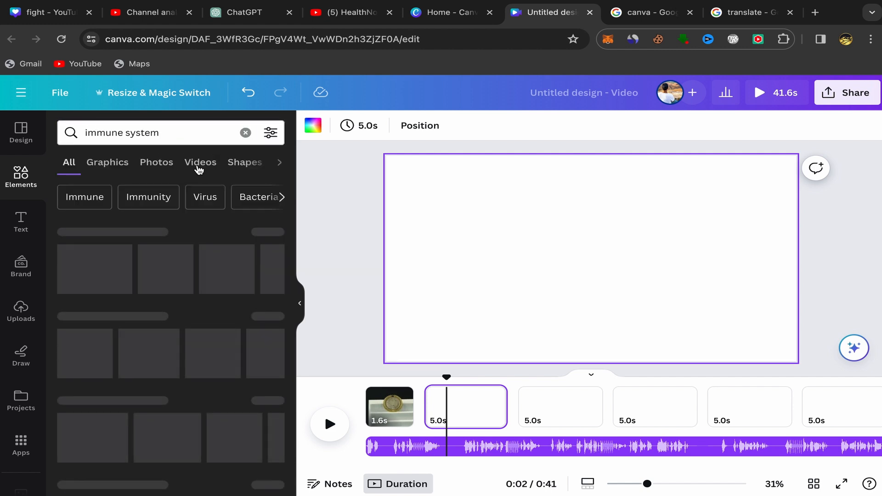
pyautogui.click(199, 165)
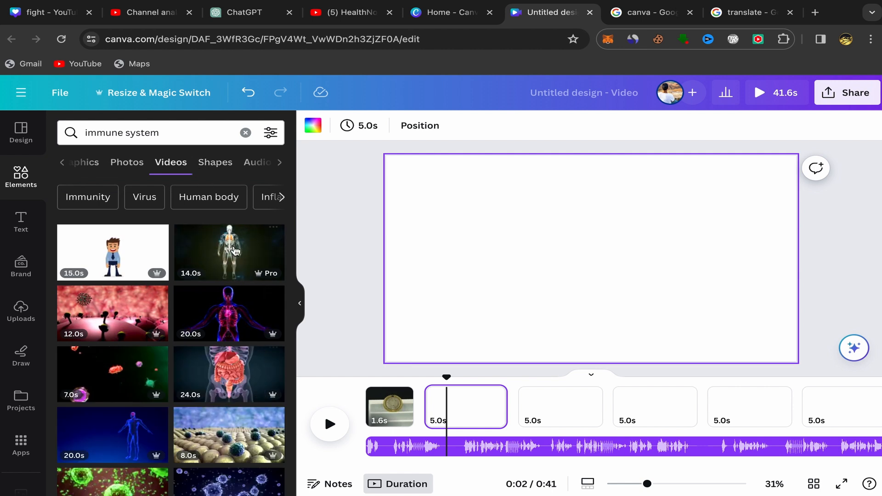
# Add the 14.0-second clip of the glowing skeleton body to page 2 and set it as the background.
pyautogui.click(230, 251)
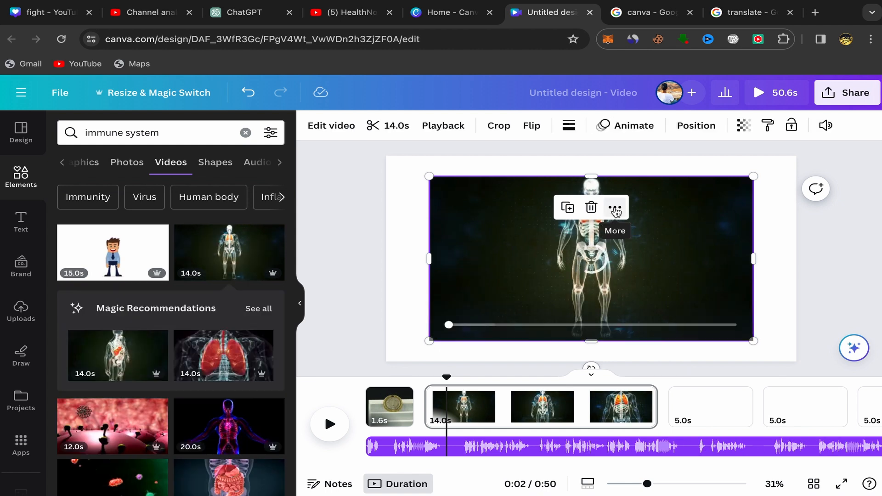
pyautogui.click(615, 210)
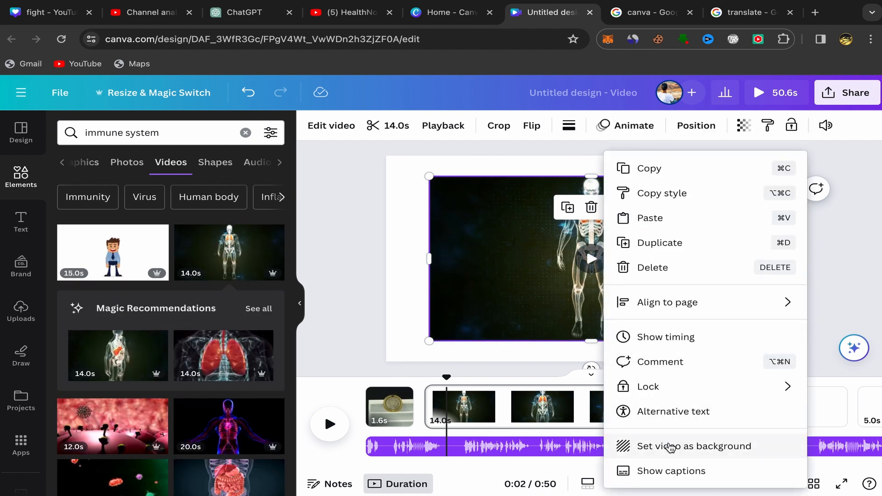
pyautogui.click(670, 446)
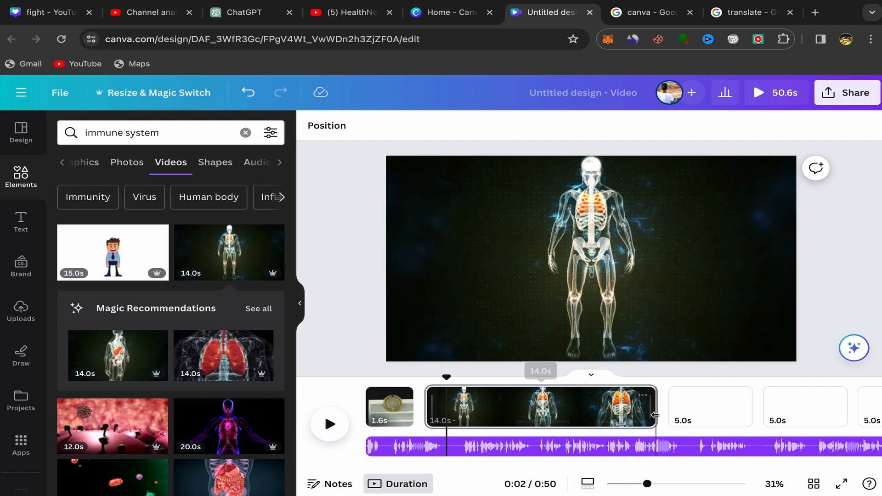
# Trim the skeleton clip on page 2 to 2.5 seconds and play the timeline from page 1 to check it against the voiceover.
pyautogui.moveTo(603, 411); pyautogui.dragTo(464, 406)
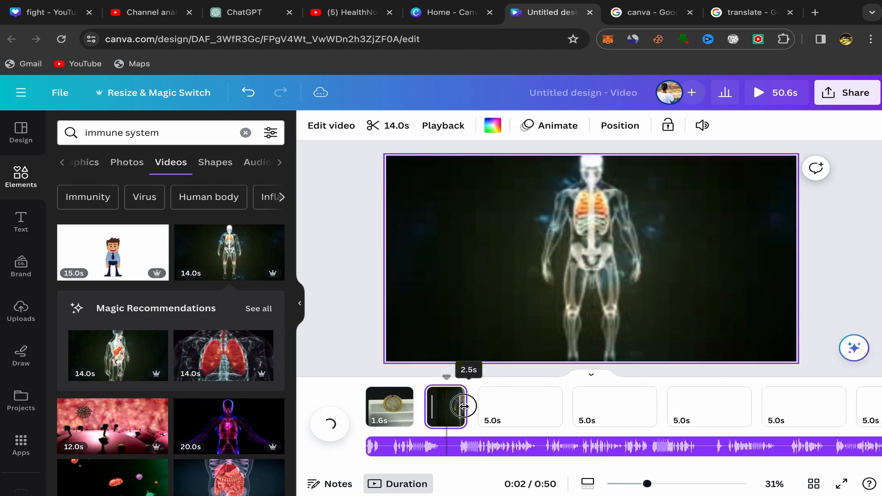
pyautogui.click(389, 406)
pyautogui.click(329, 423)
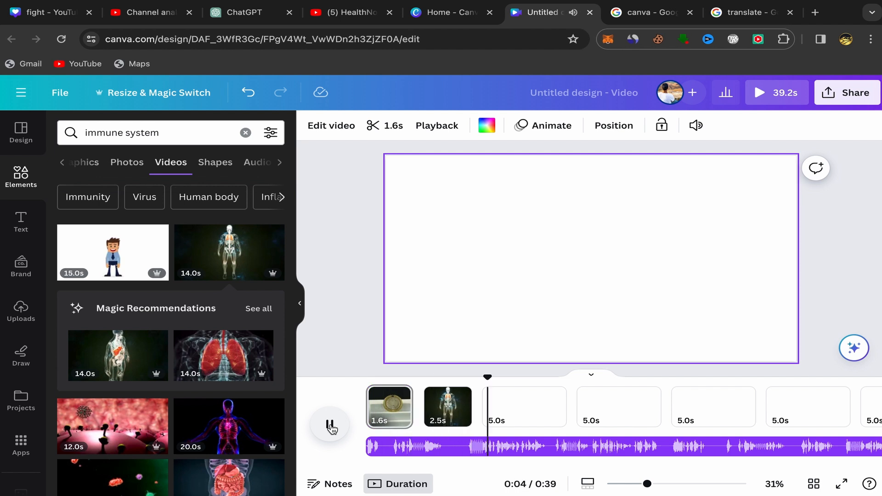
pyautogui.click(330, 426)
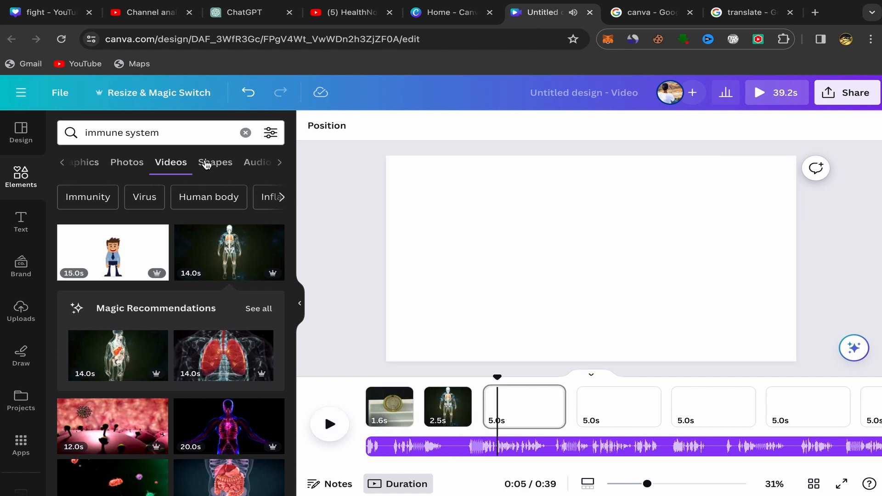
# Replace the element search with "ginger" and limit the results to videos.
pyautogui.click(246, 134)
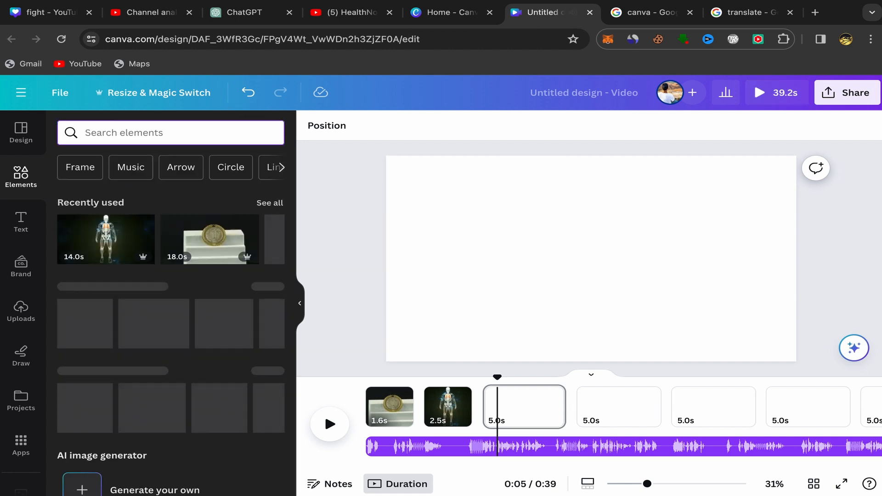
pyautogui.write('gein')
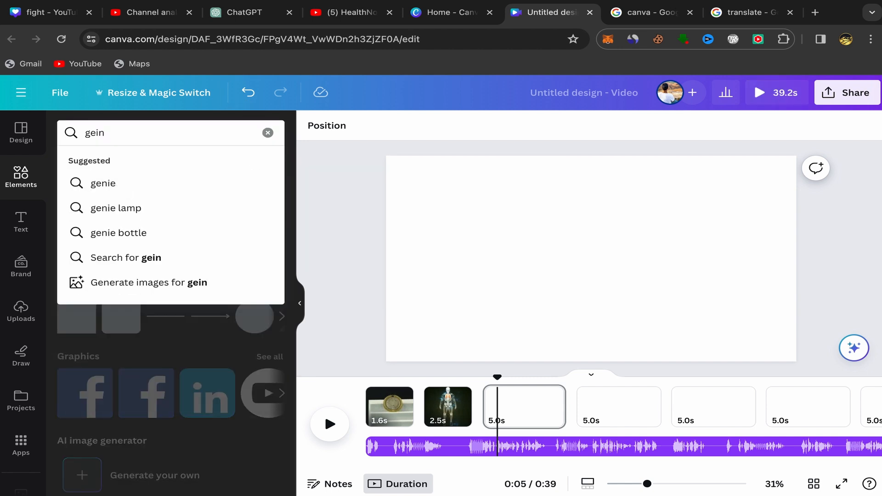
pyautogui.press('BackSpace')
pyautogui.press('BackSpace')
pyautogui.write('in')
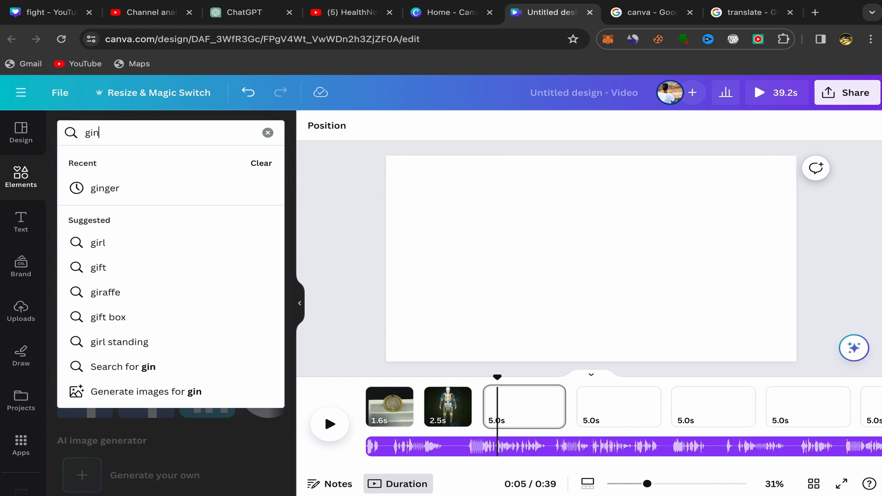
pyautogui.write('g')
pyautogui.click(122, 190)
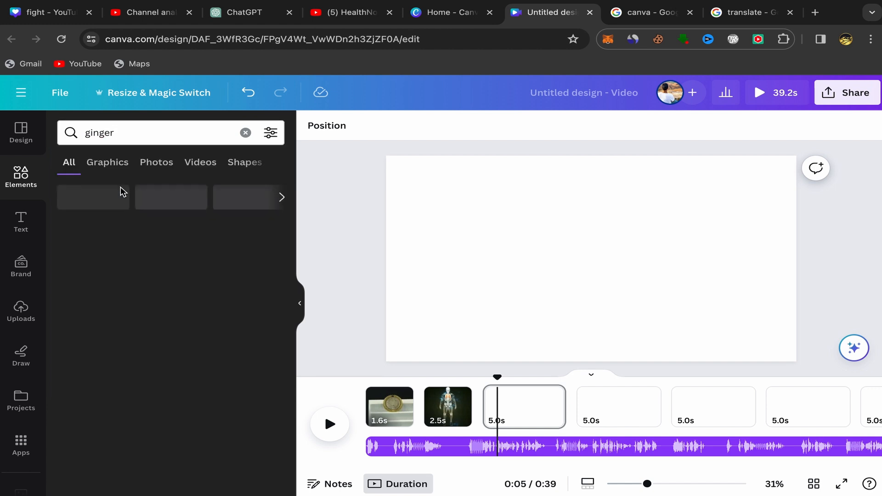
pyautogui.click(198, 164)
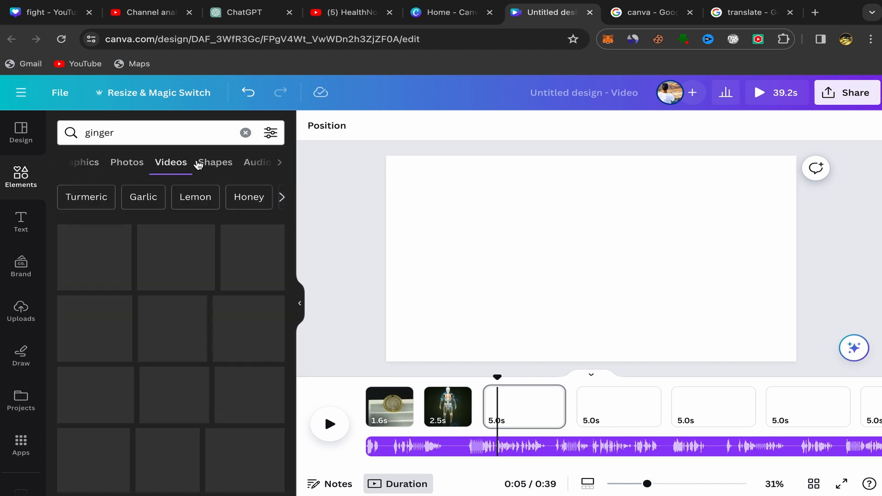
# Add the 10.0-second clip of ginger in a bowl on burlap to page 3 and set it as the background.
pyautogui.moveTo(231, 254)
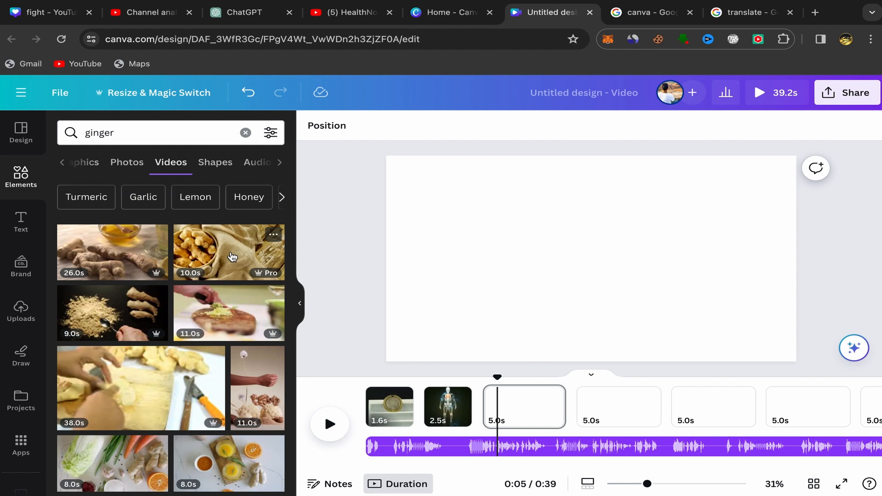
pyautogui.click(231, 254)
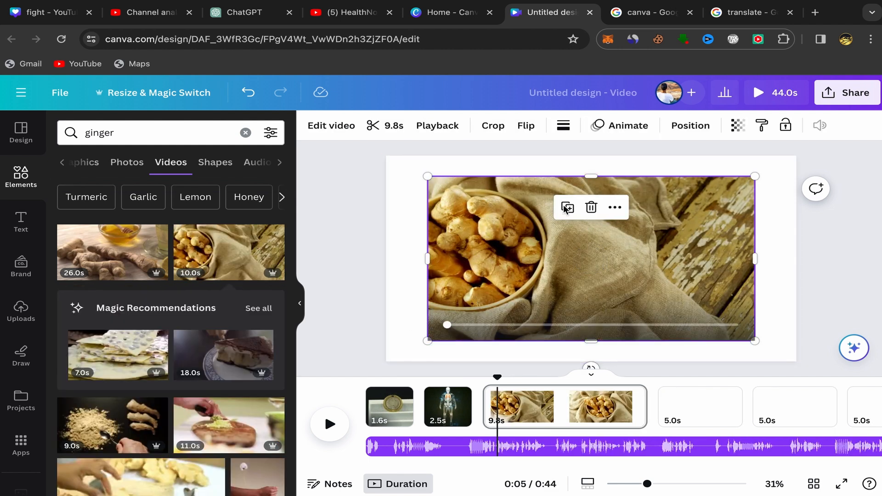
pyautogui.click(587, 248)
pyautogui.click(617, 208)
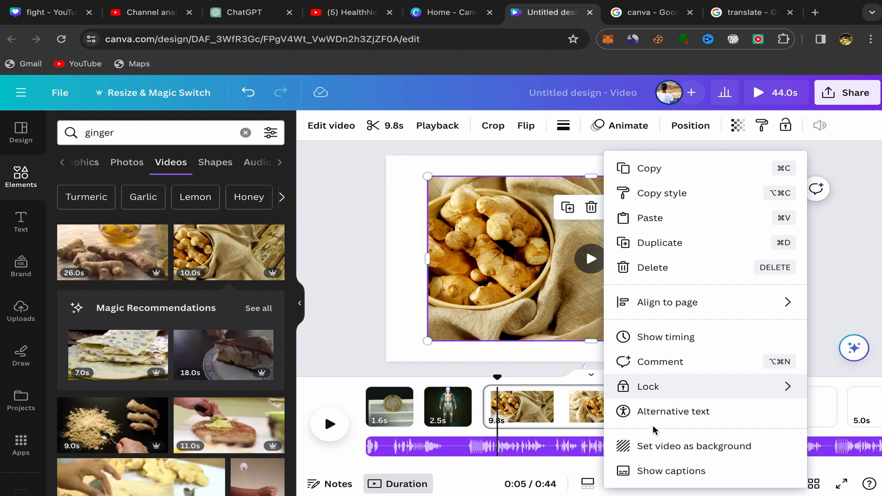
pyautogui.click(680, 454)
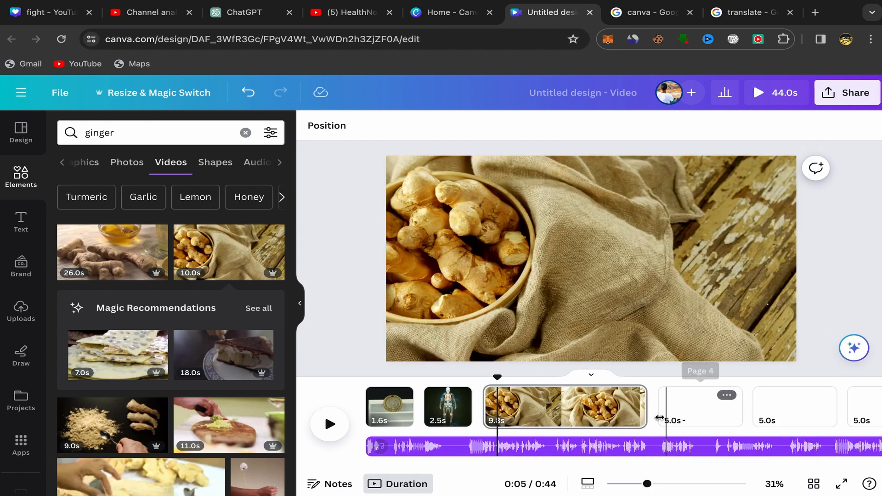
# Trim the ginger bowl clip on page 3 to 3.3 seconds and play from page 2 to check it against the voiceover.
pyautogui.moveTo(642, 407); pyautogui.dragTo(536, 407)
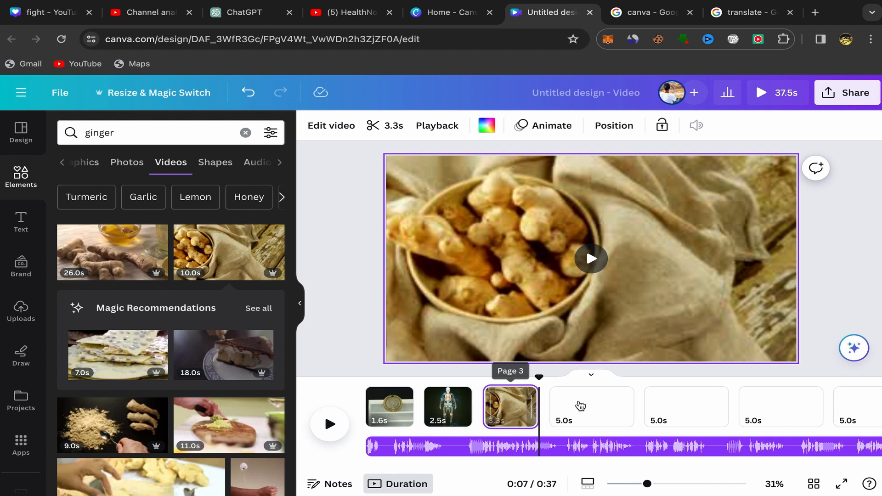
pyautogui.click(580, 404)
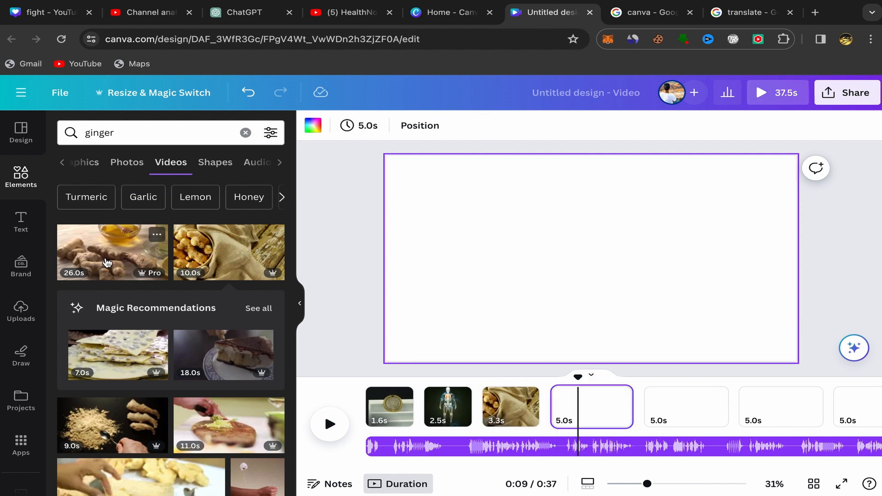
pyautogui.click(450, 415)
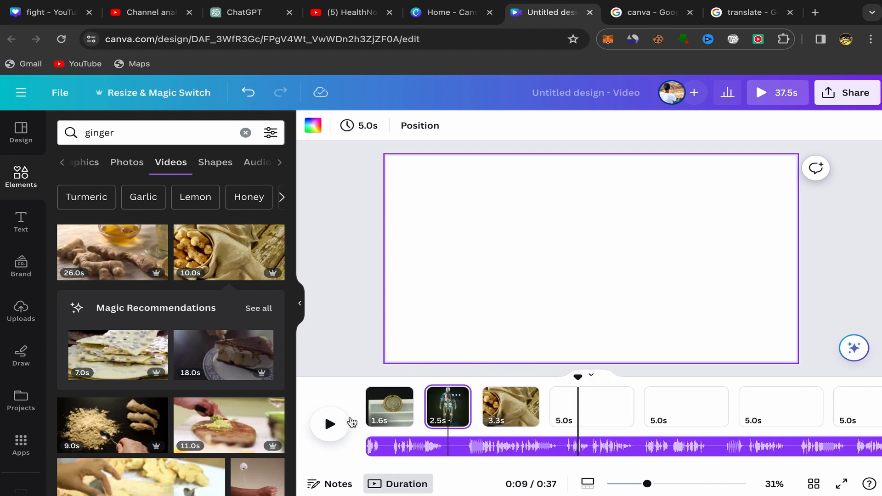
pyautogui.click(335, 424)
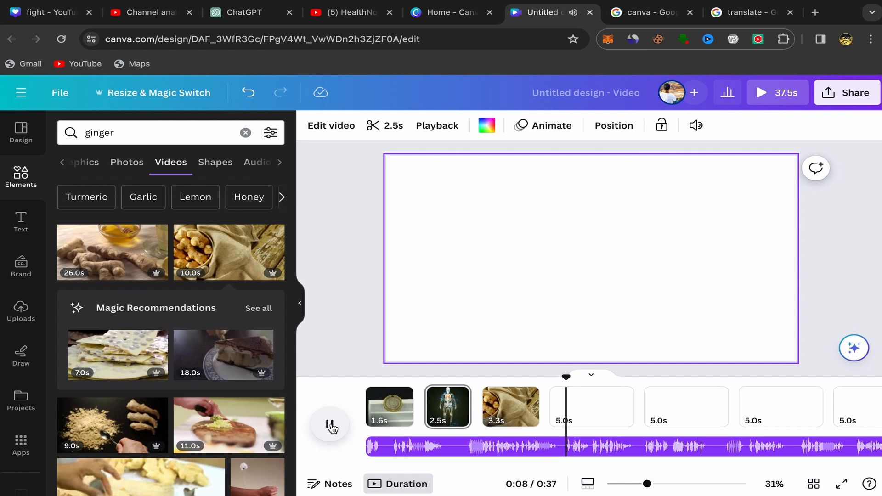
pyautogui.click(330, 426)
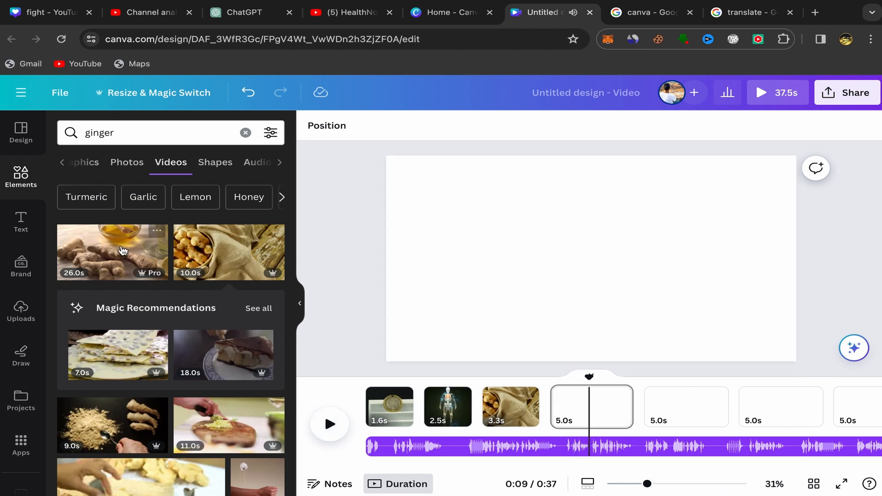
# Add the 26.0-second clip of ginger roots with honey to the blank page 4 and set it as the background.
pyautogui.click(572, 401)
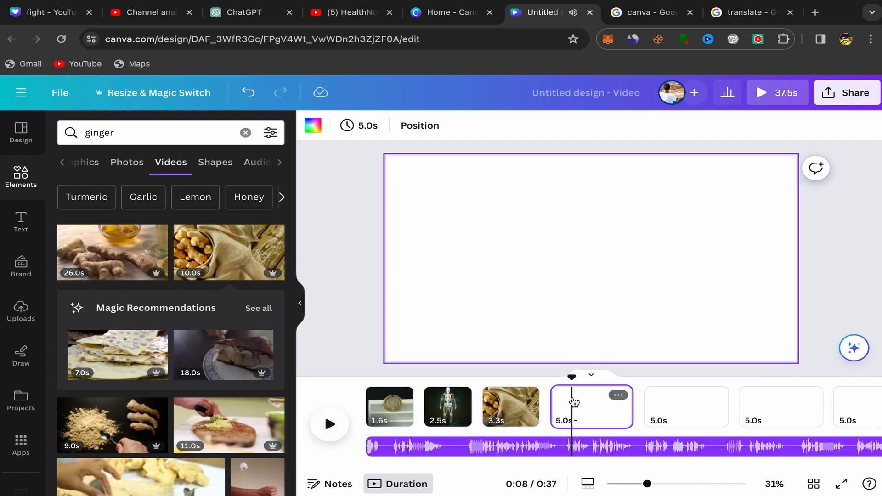
pyautogui.click(124, 264)
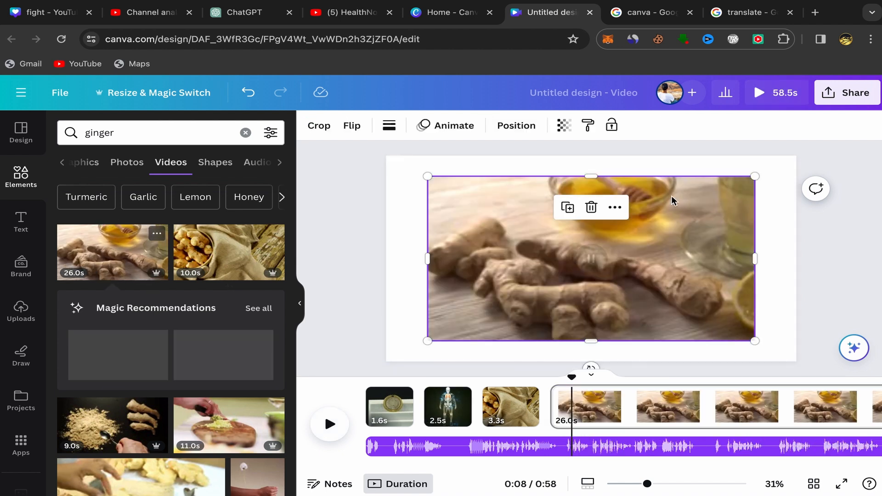
pyautogui.click(615, 209)
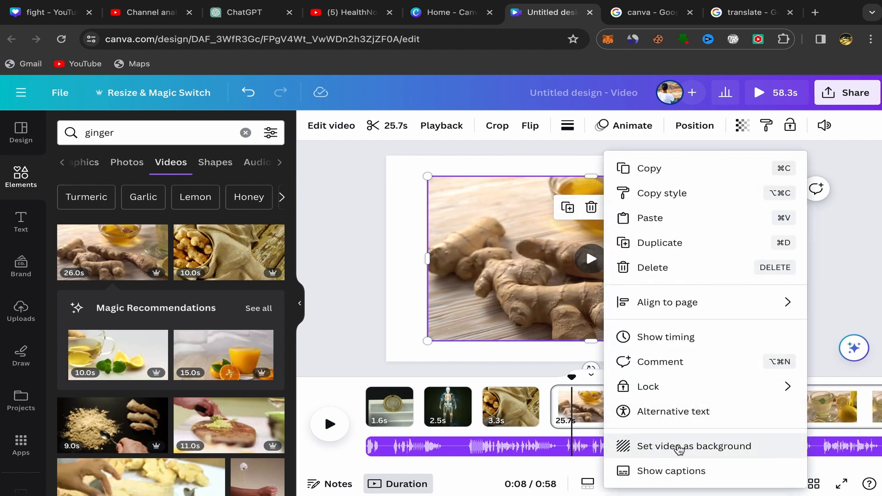
pyautogui.click(679, 447)
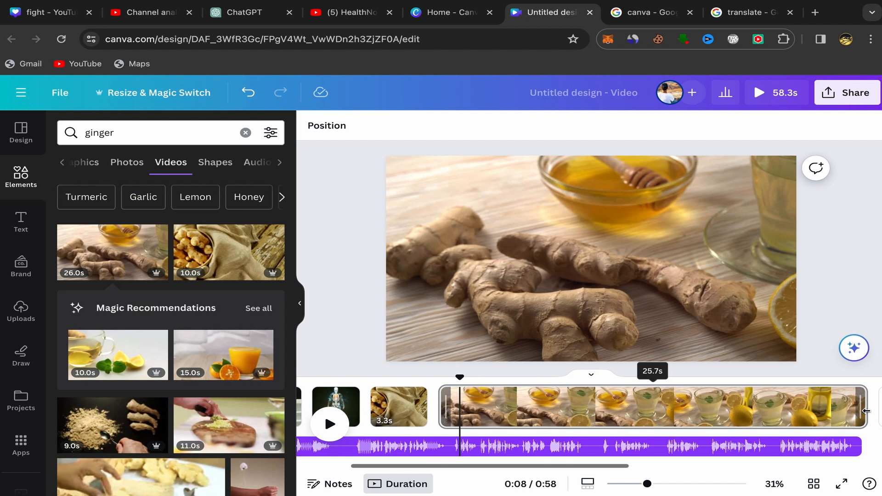
# Trim the clip of ginger roots with honey on page 4 to 3.2 seconds.
pyautogui.moveTo(651, 406); pyautogui.dragTo(464, 402)
# Fill blank page 5 with the 9.0-second ginger powder clip as its background and trim it to 2.8 seconds.
pyautogui.click(513, 407)
pyautogui.scroll(-4, 161, 254)
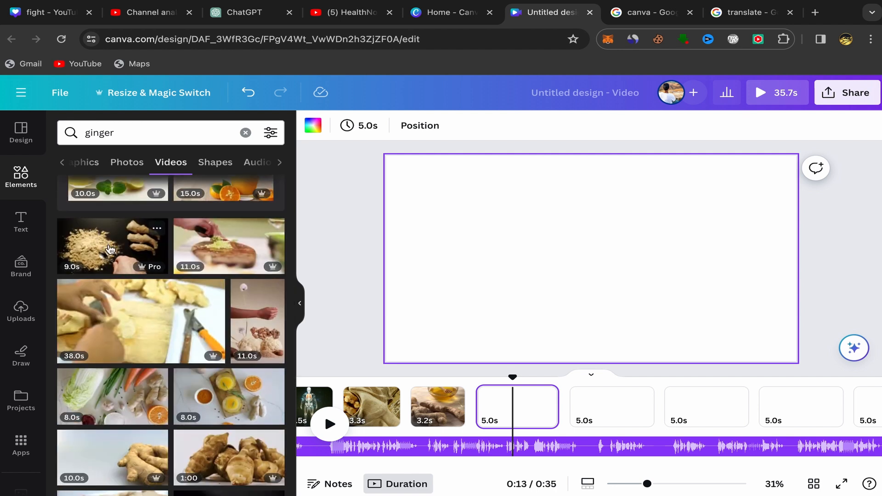
pyautogui.click(110, 249)
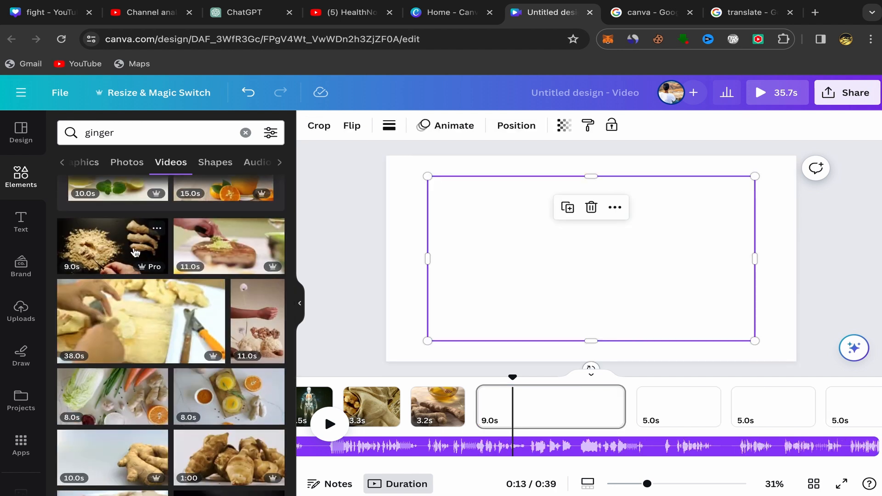
pyautogui.click(616, 207)
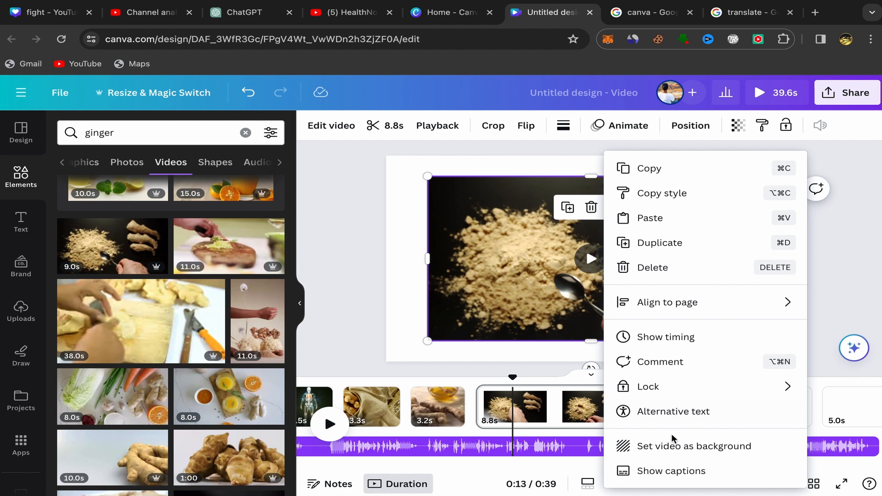
pyautogui.click(666, 446)
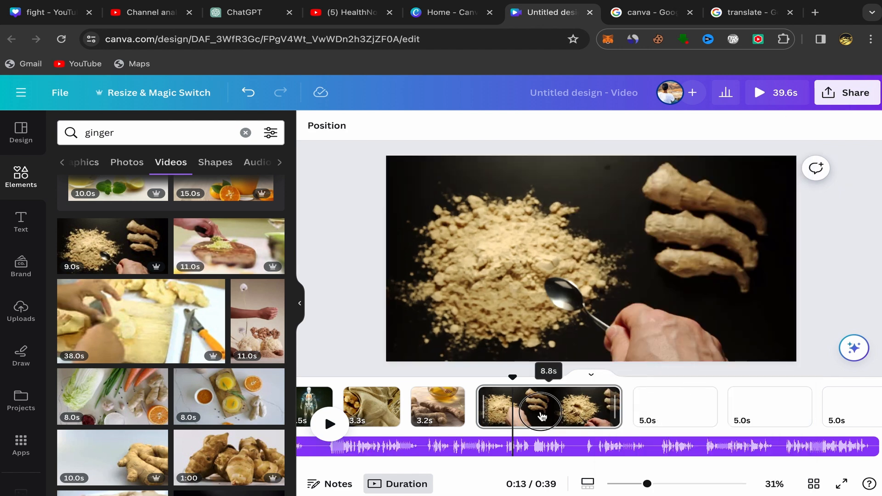
pyautogui.moveTo(542, 415); pyautogui.dragTo(522, 409)
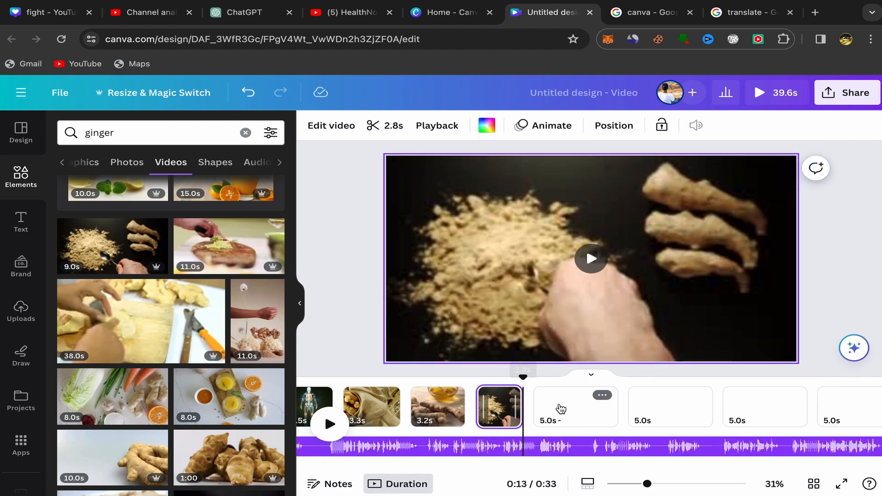
# Fill blank page 6 with the 1:00 clip of piled ginger roots as its background and trim it to 3.0 seconds.
pyautogui.click(560, 409)
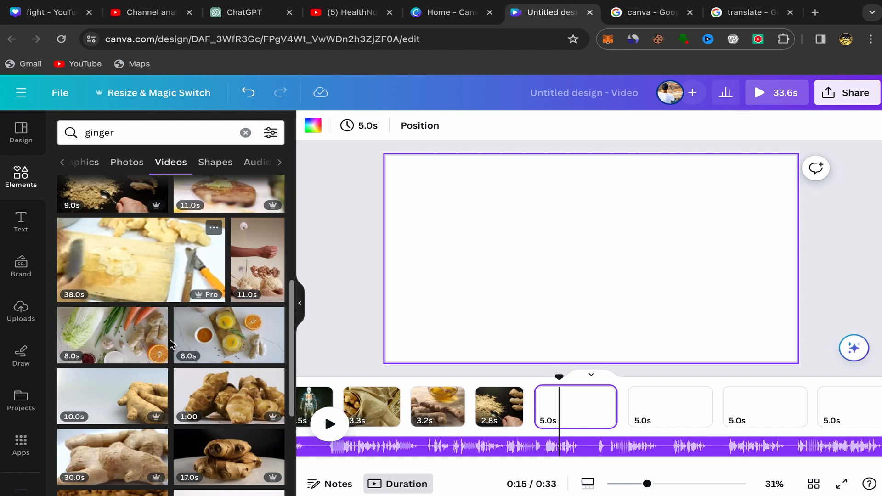
pyautogui.scroll(-3, 248, 284)
pyautogui.scroll(-1, 232, 324)
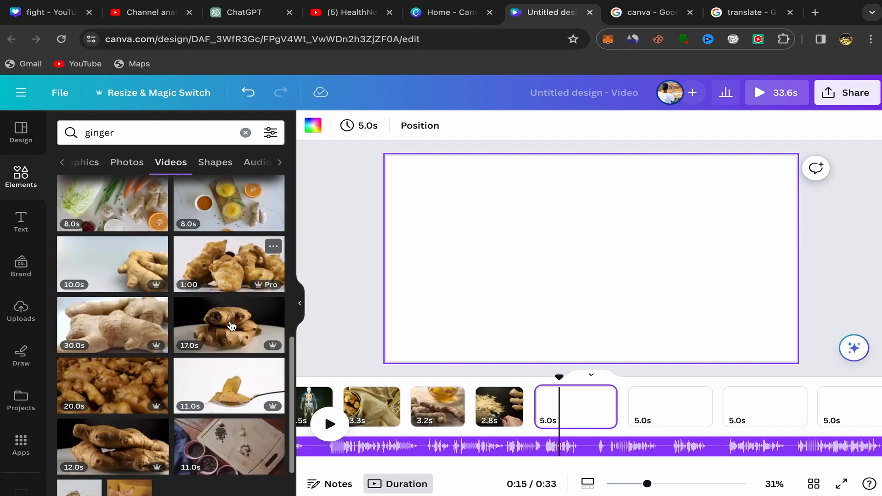
pyautogui.click(234, 265)
pyautogui.click(615, 205)
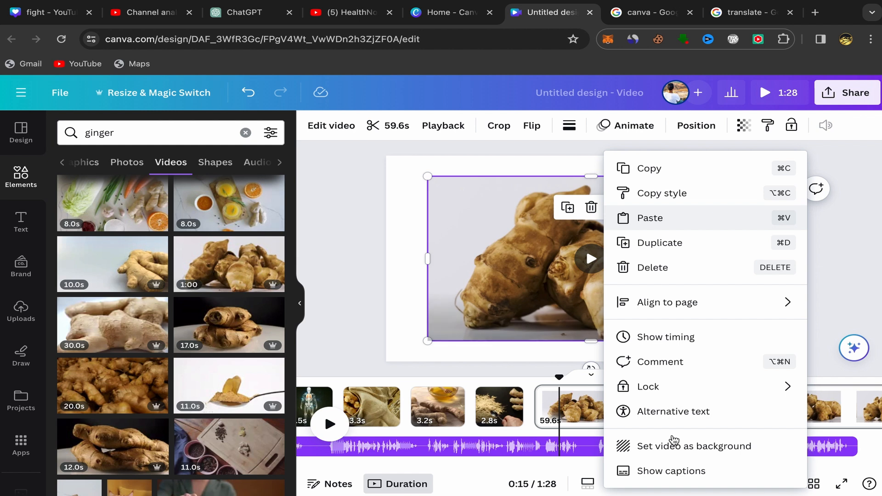
pyautogui.click(669, 445)
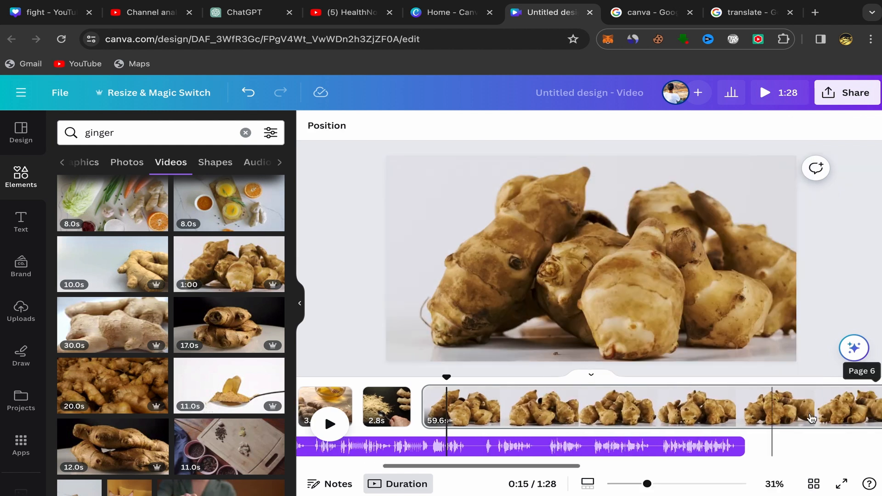
pyautogui.hscroll(10, 810, 418)
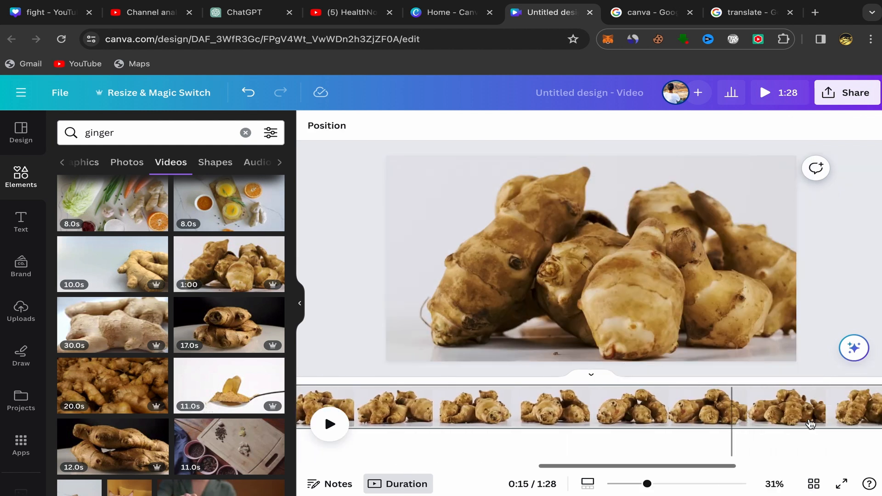
pyautogui.hscroll(5, 811, 417)
pyautogui.moveTo(357, 415); pyautogui.dragTo(511, 419)
# Fill blank page 7 with the 8.0-second clip of ginger beside a teacup as its background and trim it to 3.0 seconds.
pyautogui.click(557, 415)
pyautogui.scroll(-3, 206, 397)
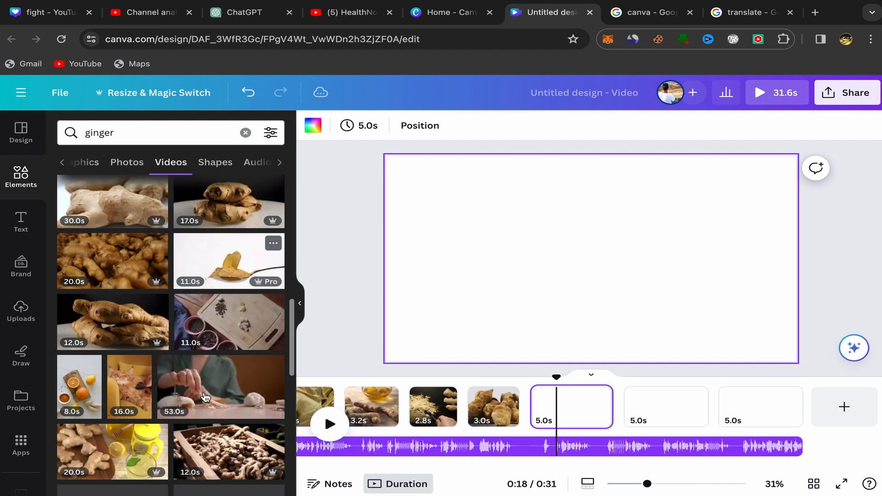
pyautogui.scroll(-2, 206, 397)
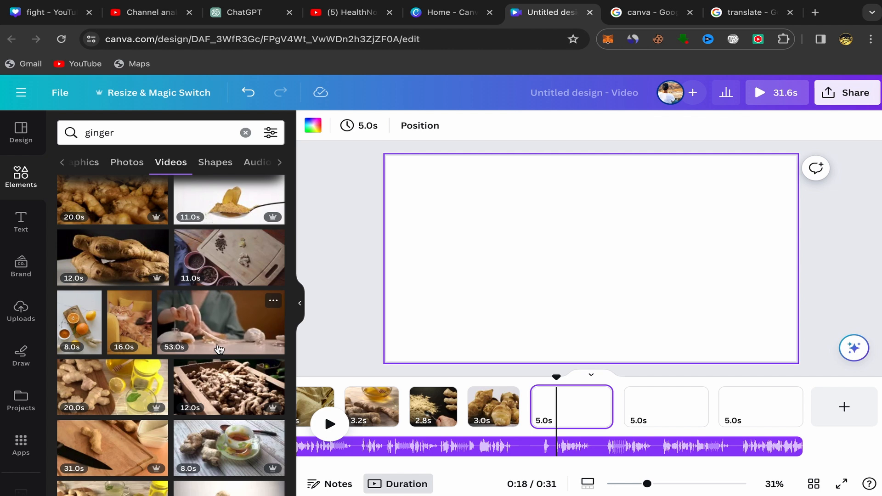
pyautogui.scroll(-2, 223, 396)
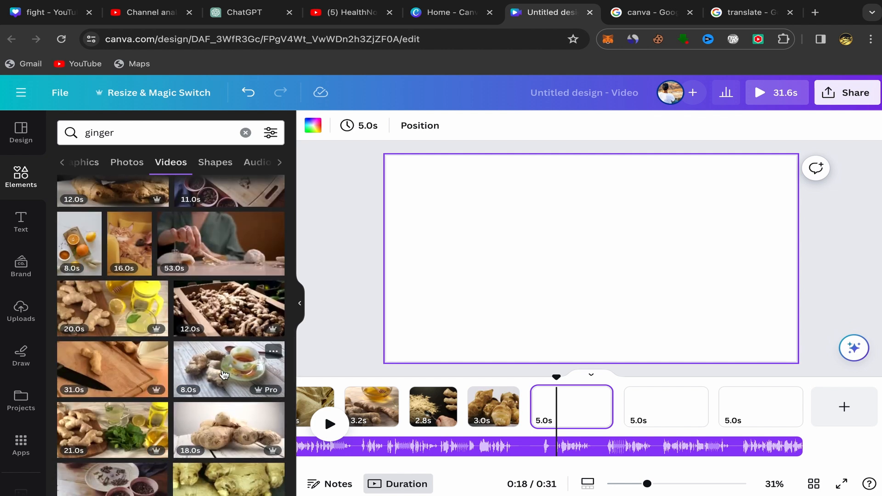
pyautogui.click(223, 375)
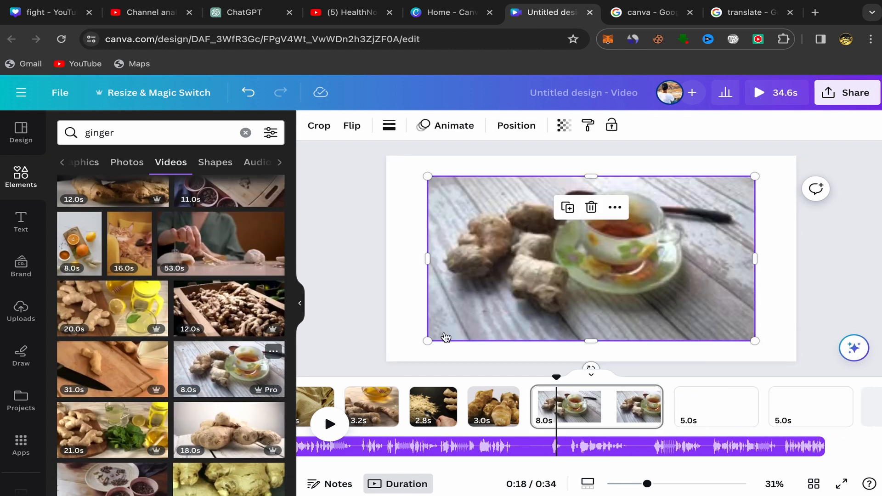
pyautogui.rightClick(614, 211)
pyautogui.click(645, 445)
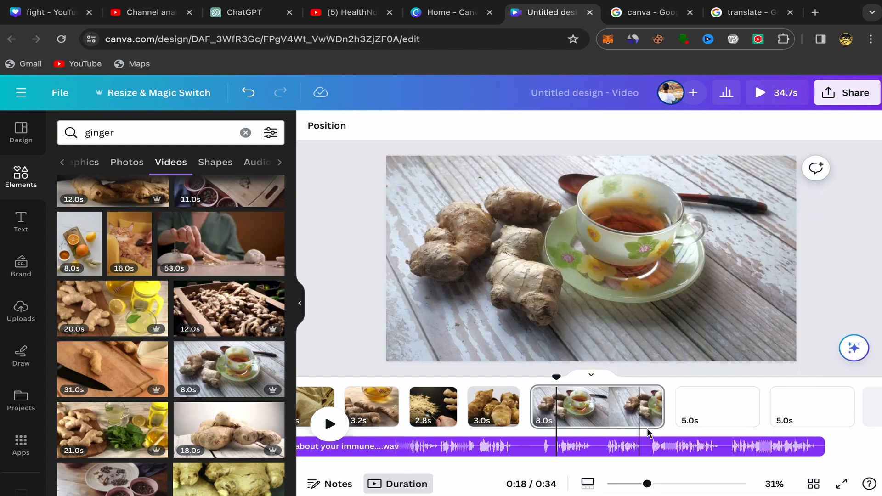
pyautogui.moveTo(593, 398); pyautogui.dragTo(577, 397)
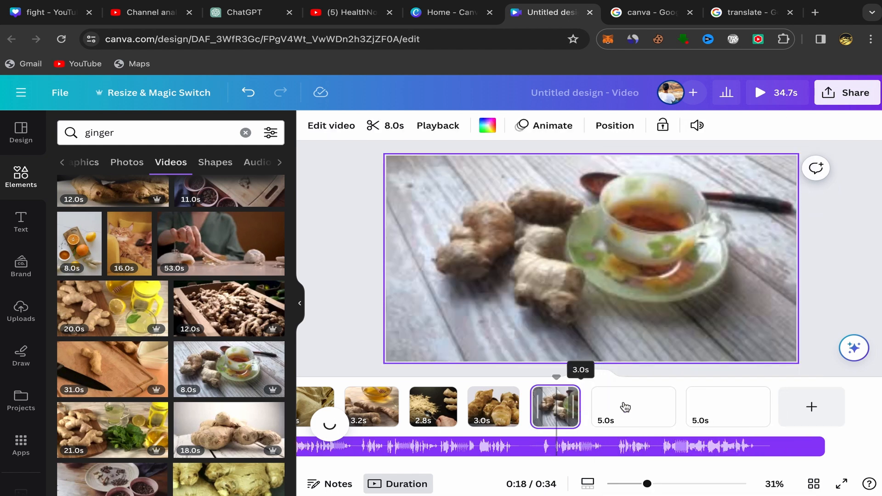
# Fill blank page 8 with the 11.0-second clip of ginger root and candied pieces as its background and trim it to 2.8 seconds.
pyautogui.click(634, 404)
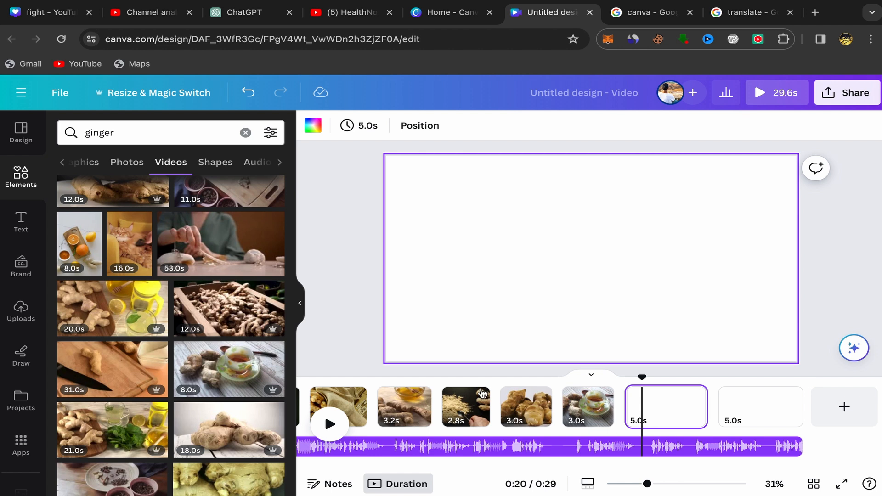
pyautogui.scroll(-3, 209, 390)
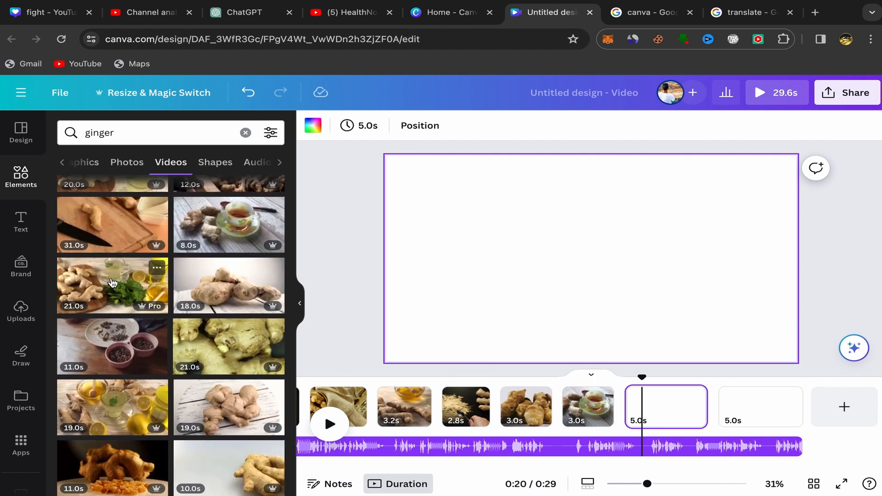
pyautogui.scroll(-3, 115, 294)
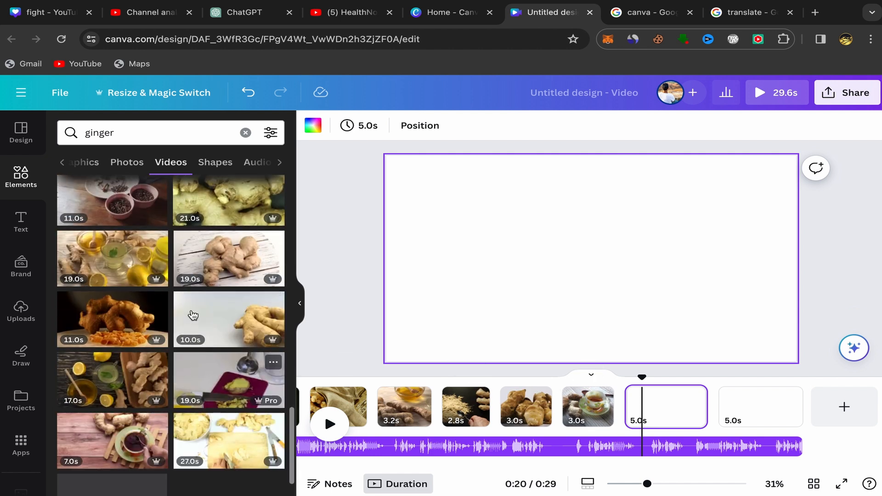
pyautogui.click(119, 324)
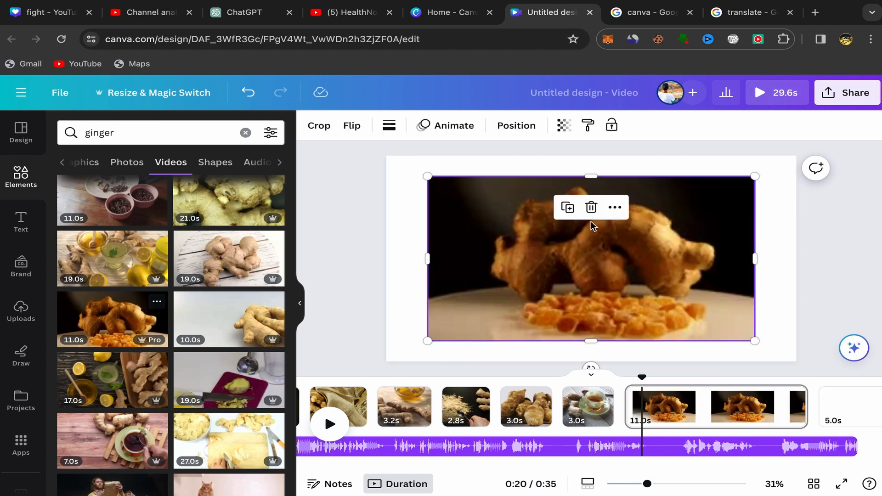
pyautogui.click(615, 207)
pyautogui.click(658, 440)
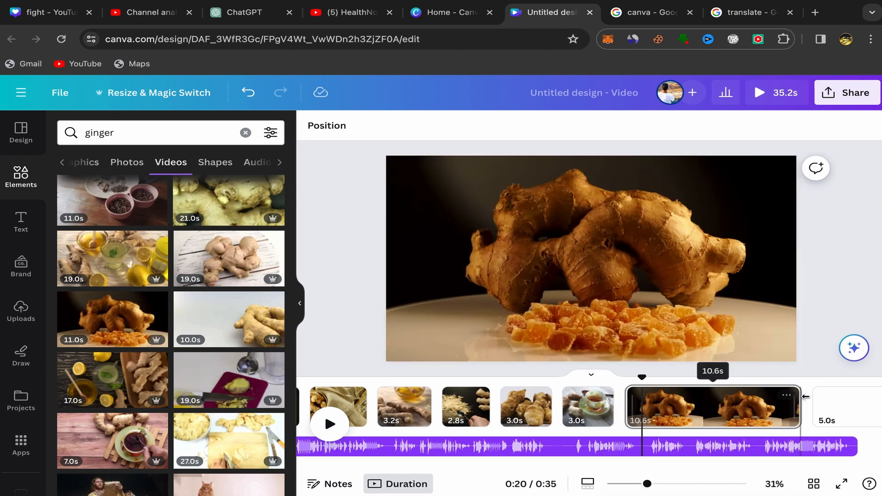
pyautogui.moveTo(729, 405); pyautogui.dragTo(649, 406)
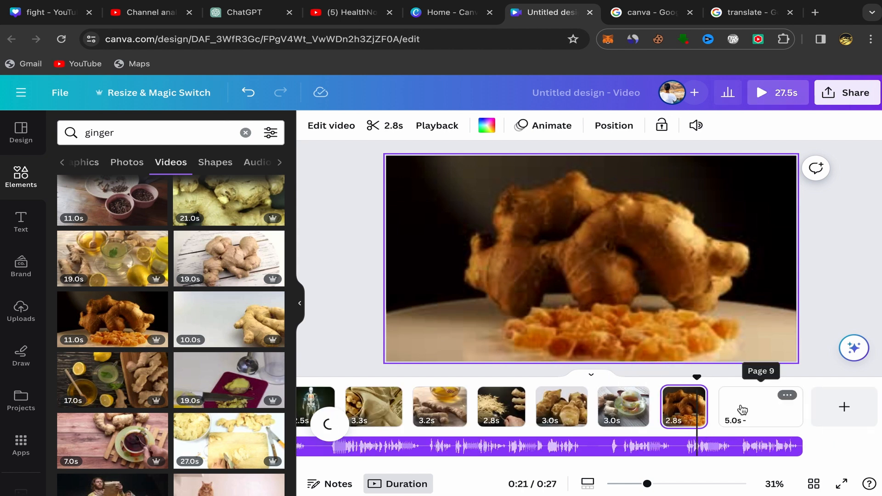
# Fill blank page 9 with the 18.0-second clip of pale ginger root on black as its background and trim it to 3.0 seconds.
pyautogui.click(742, 409)
pyautogui.scroll(-3, 228, 379)
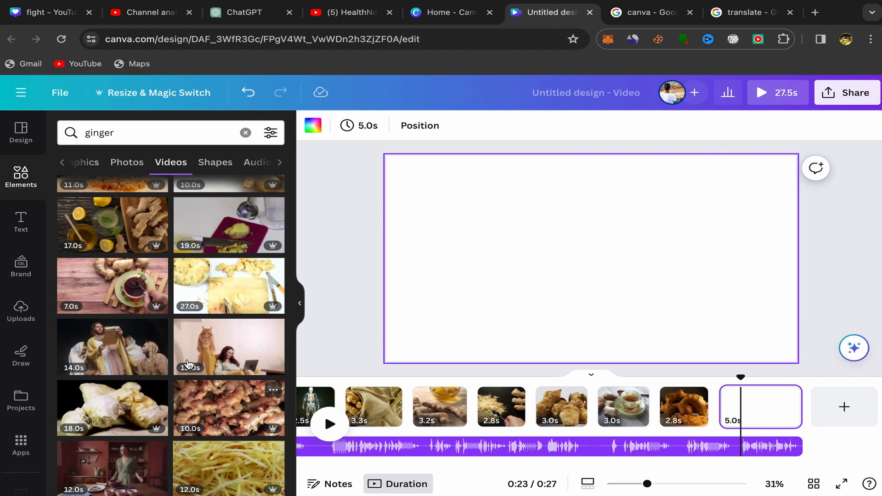
pyautogui.scroll(-2, 120, 293)
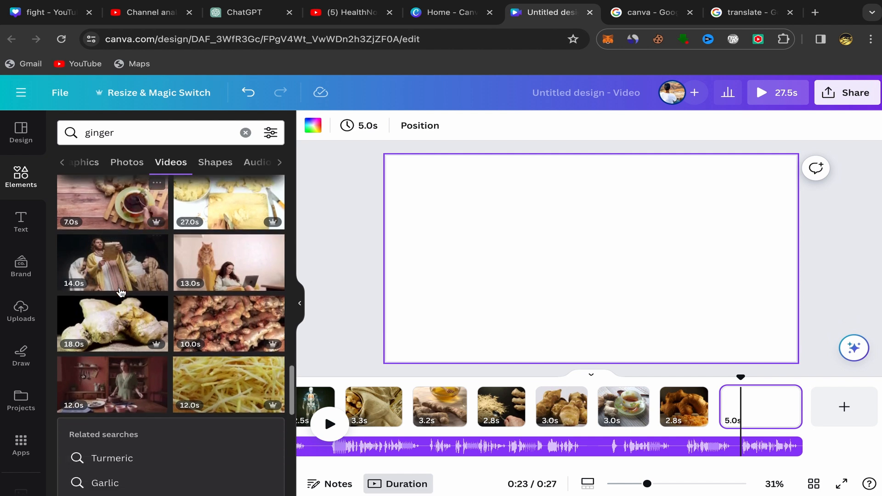
pyautogui.click(130, 317)
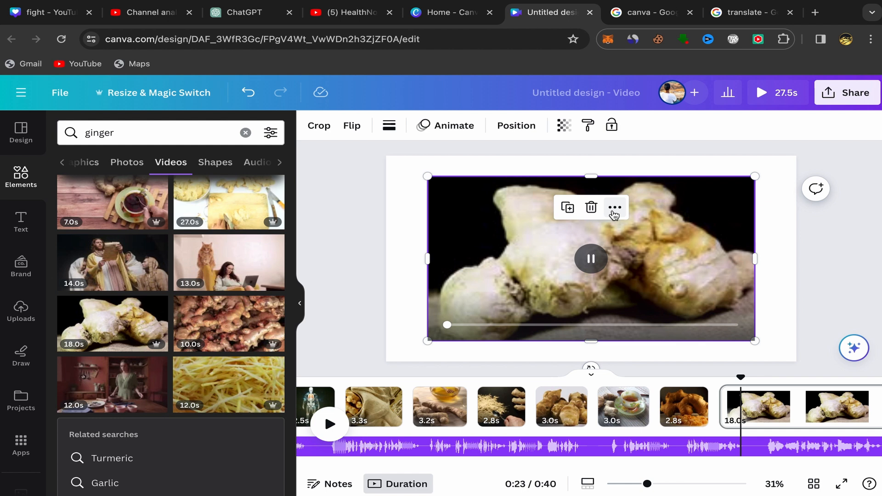
pyautogui.click(614, 207)
pyautogui.click(695, 444)
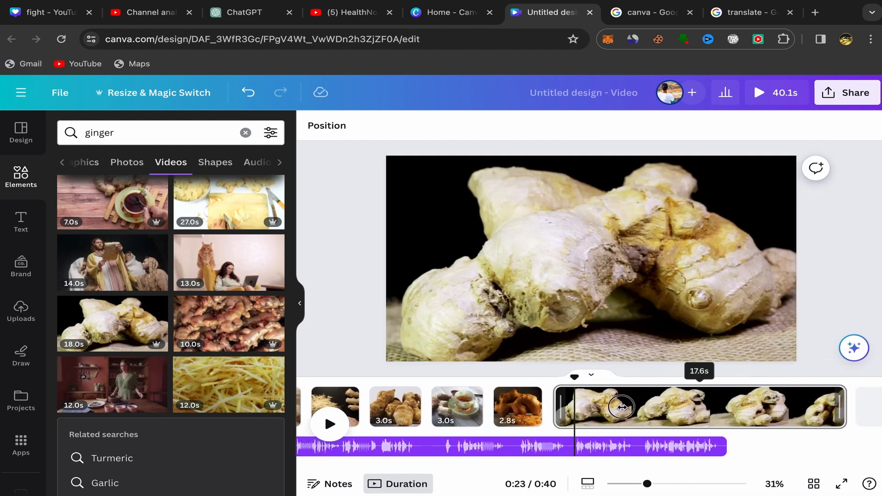
pyautogui.moveTo(622, 407); pyautogui.dragTo(554, 406)
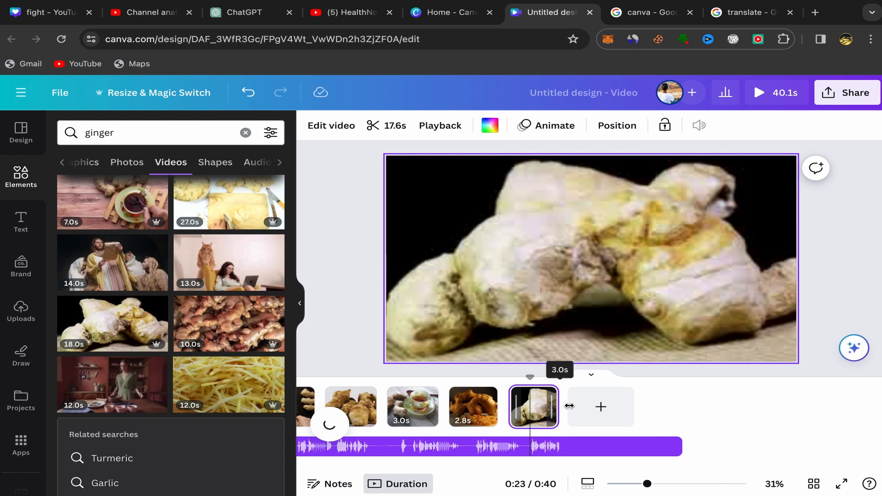
# Add two blank pages after page 9 at the end of the video.
pyautogui.click(838, 406)
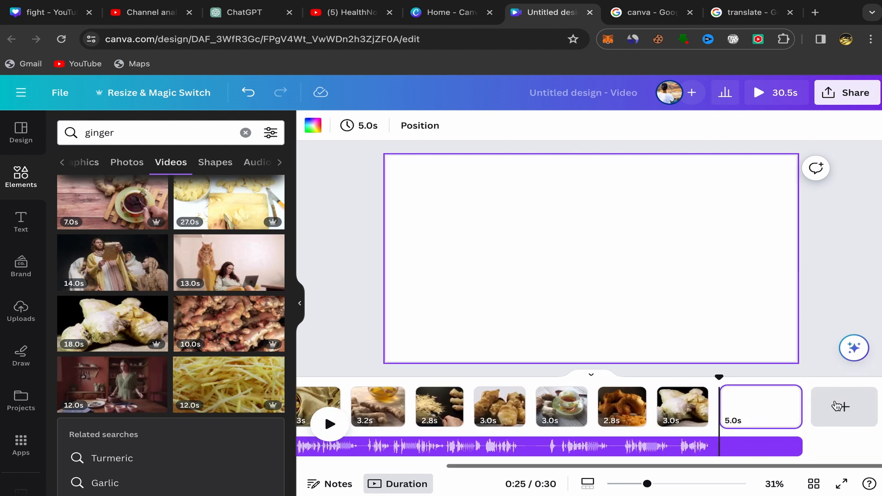
pyautogui.click(856, 413)
# Place the 26.0-second clip of ginger being sliced on the last page and move that page ahead of the blank one as page 10.
pyautogui.scroll(-3, 211, 327)
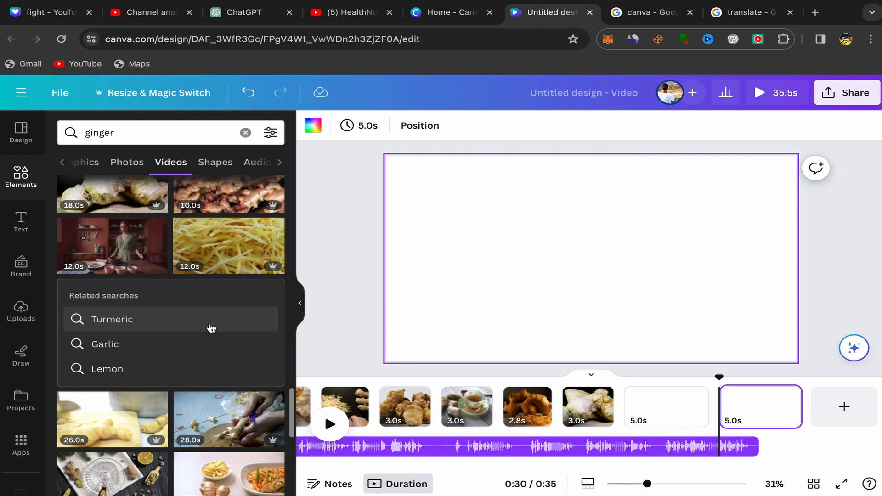
pyautogui.scroll(-3, 232, 256)
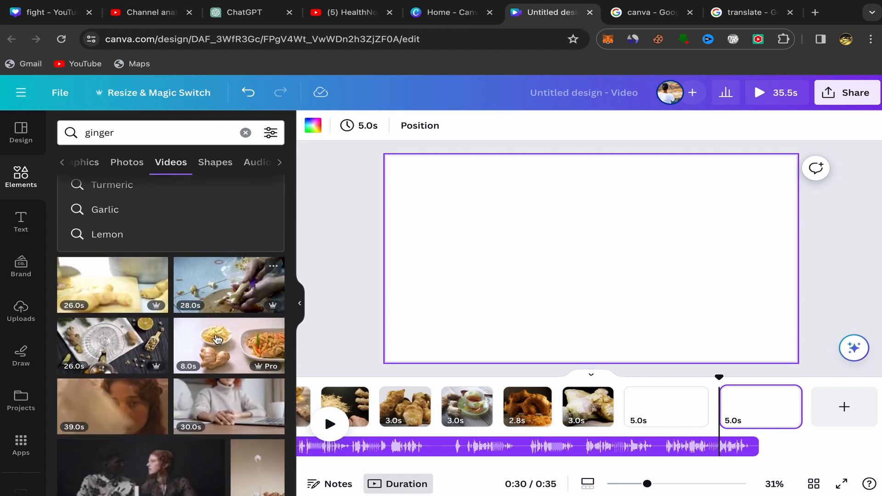
pyautogui.click(99, 287)
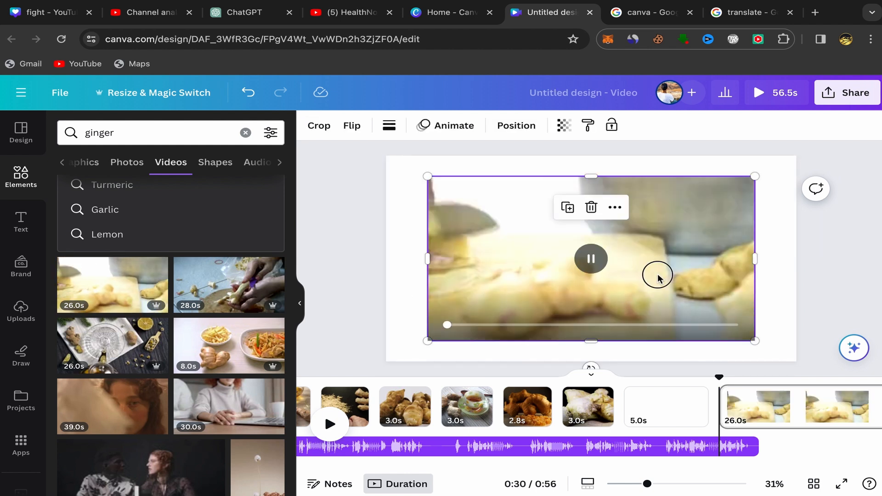
pyautogui.moveTo(657, 275); pyautogui.dragTo(657, 415)
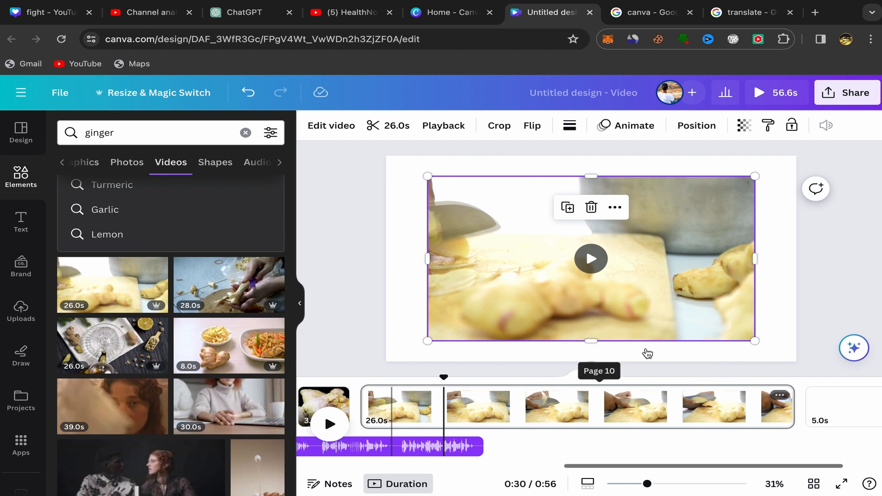
# Set the sliced ginger clip as the background of page 10 and trim it to 3.0 seconds.
pyautogui.click(615, 209)
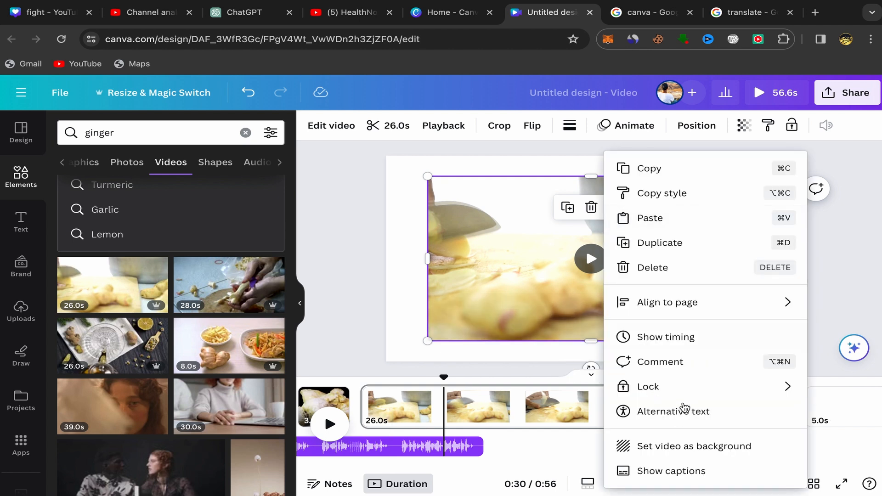
pyautogui.click(661, 442)
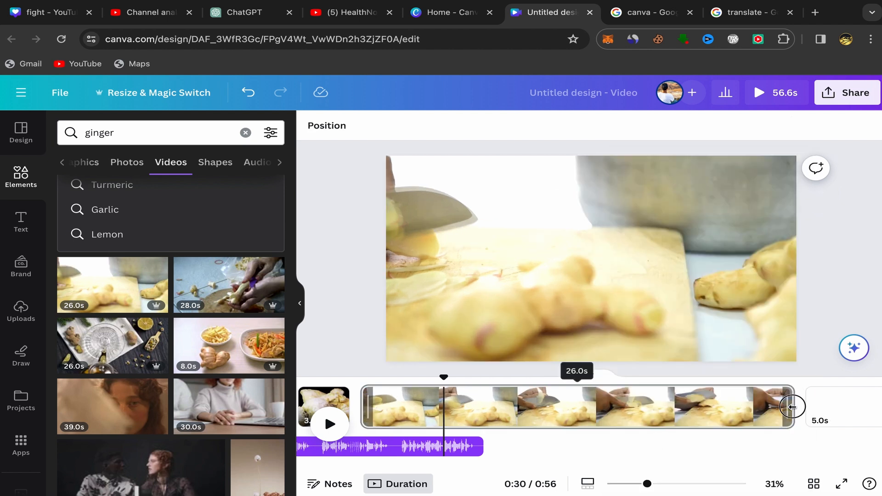
pyautogui.moveTo(792, 406); pyautogui.dragTo(448, 416)
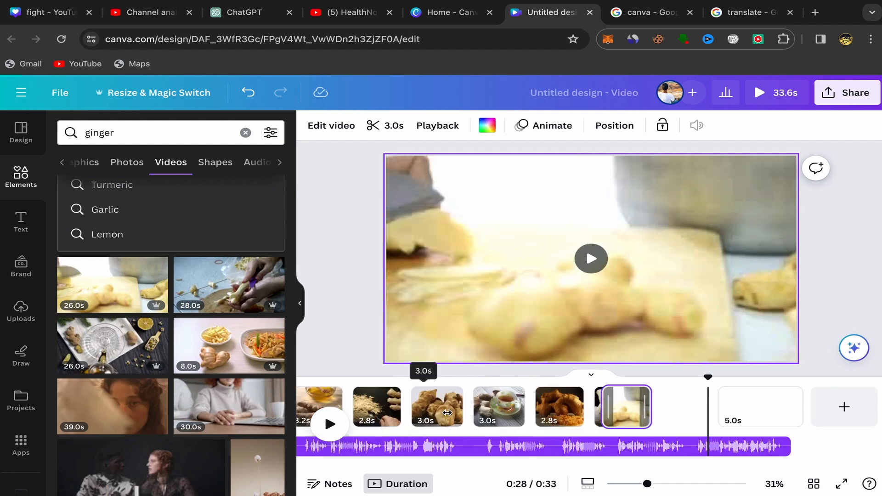
# Fill the blank last page with the 19.0-second clip of ginger, lemons and honey as its background and trim it to 3.2 seconds.
pyautogui.click(755, 411)
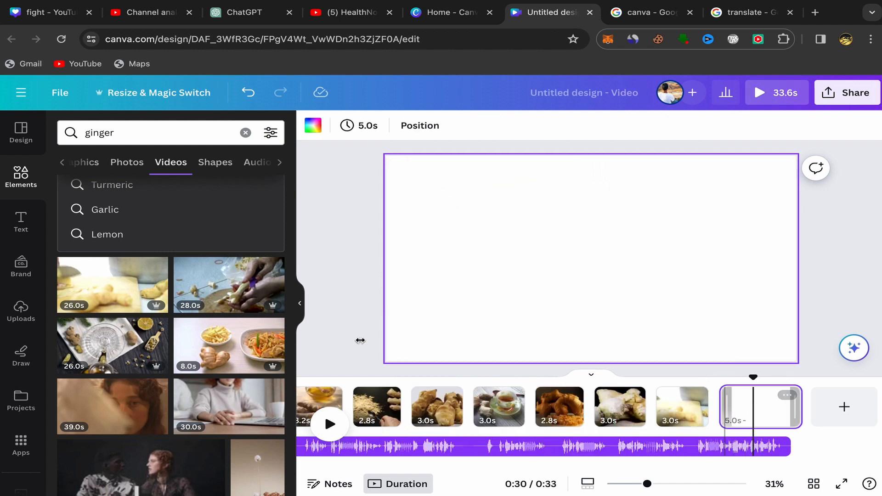
pyautogui.scroll(-4, 235, 346)
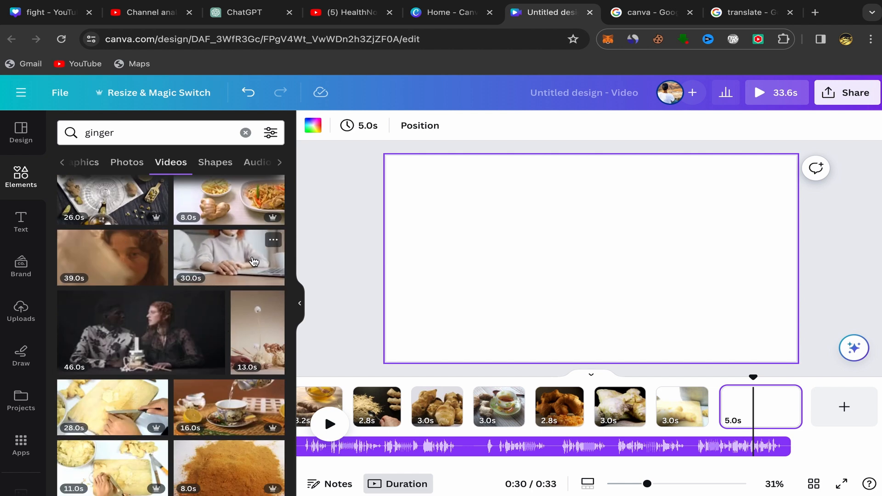
pyautogui.scroll(-3, 152, 331)
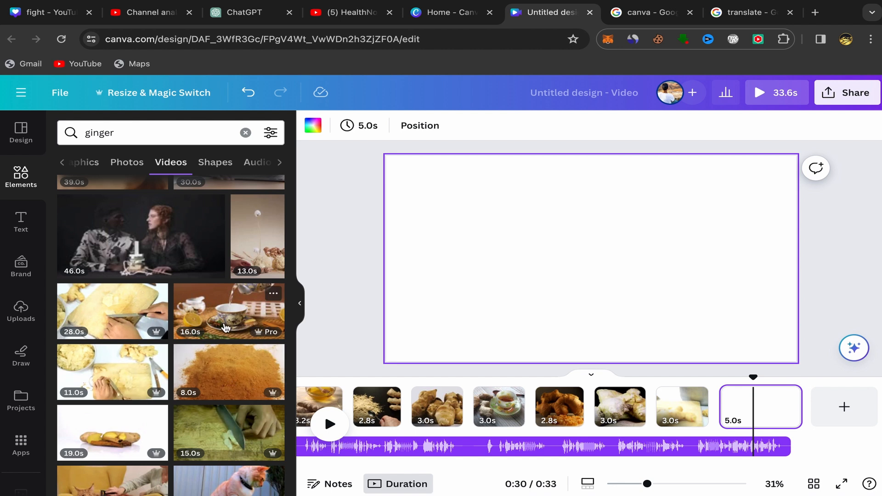
pyautogui.scroll(-5, 165, 357)
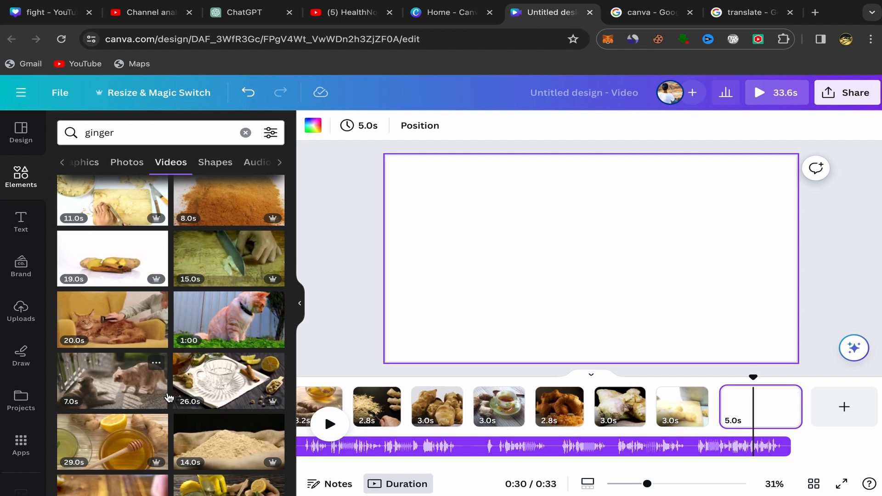
pyautogui.scroll(-5, 169, 397)
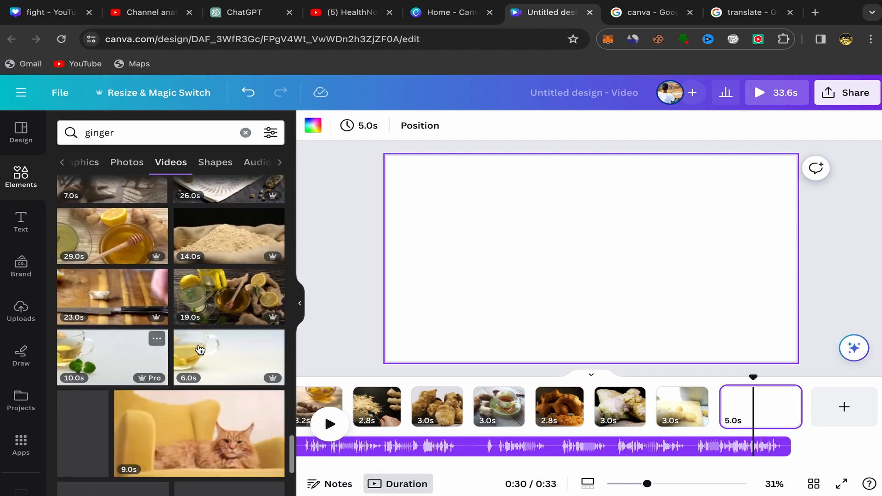
pyautogui.click(224, 310)
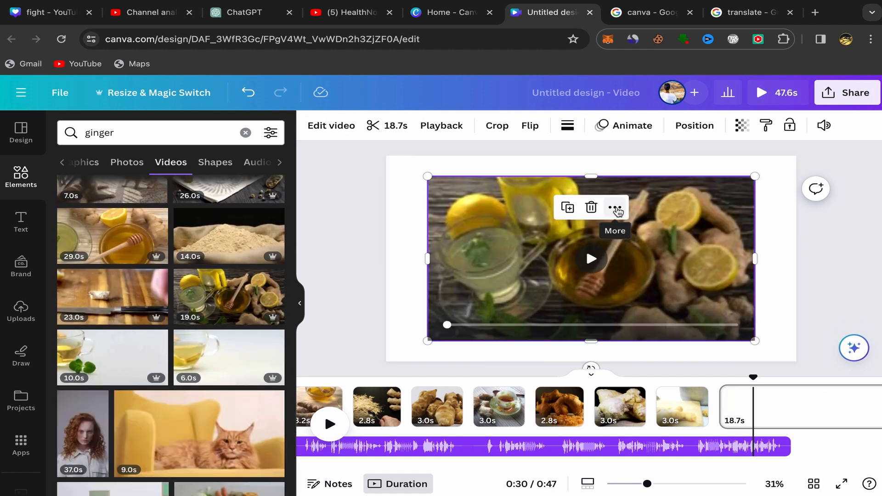
pyautogui.click(617, 211)
pyautogui.click(700, 447)
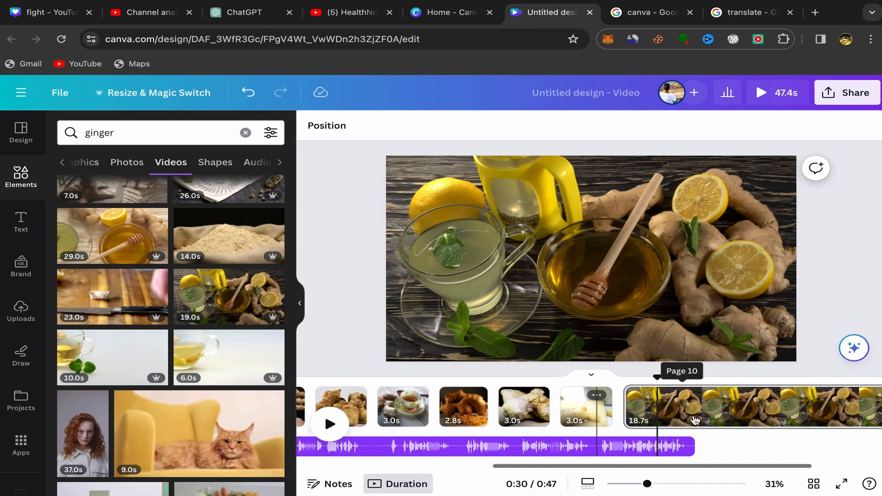
pyautogui.hscroll(3, 695, 420)
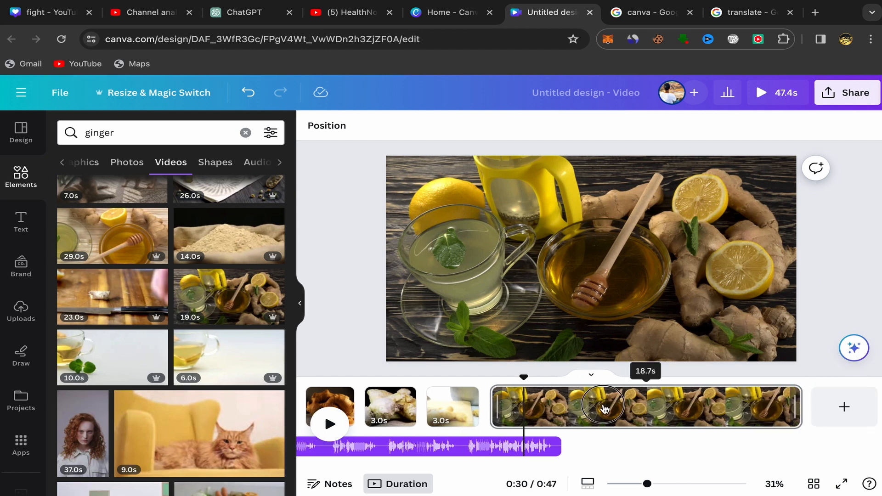
pyautogui.moveTo(795, 408); pyautogui.dragTo(530, 410)
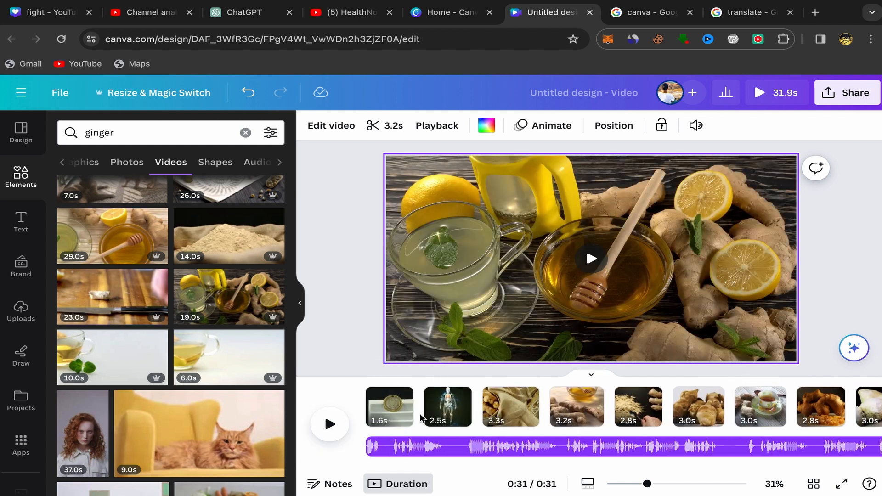
# Add a Match & Move transition after page 1, set its duration to 0.31 seconds and apply it between all pages.
pyautogui.moveTo(427, 417)
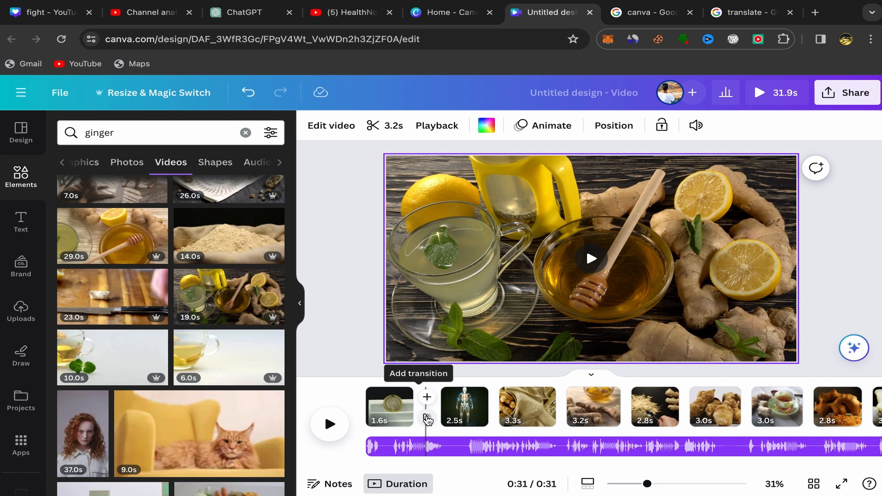
pyautogui.click(426, 398)
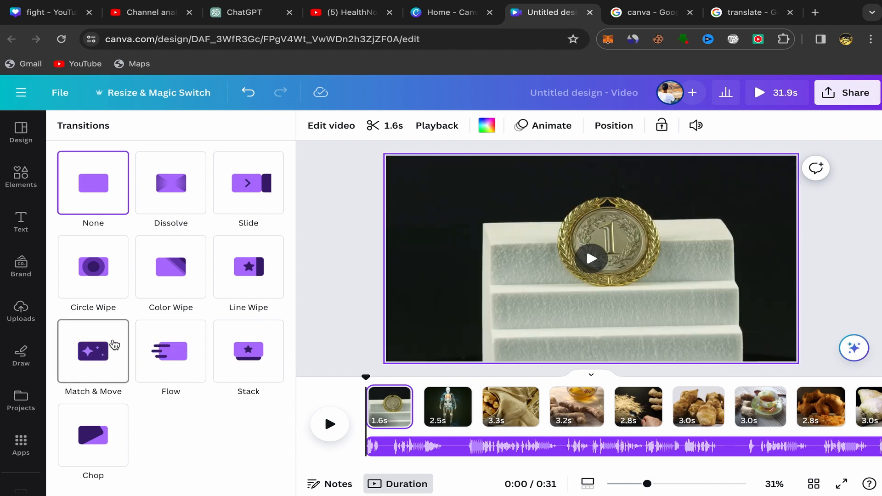
pyautogui.click(95, 370)
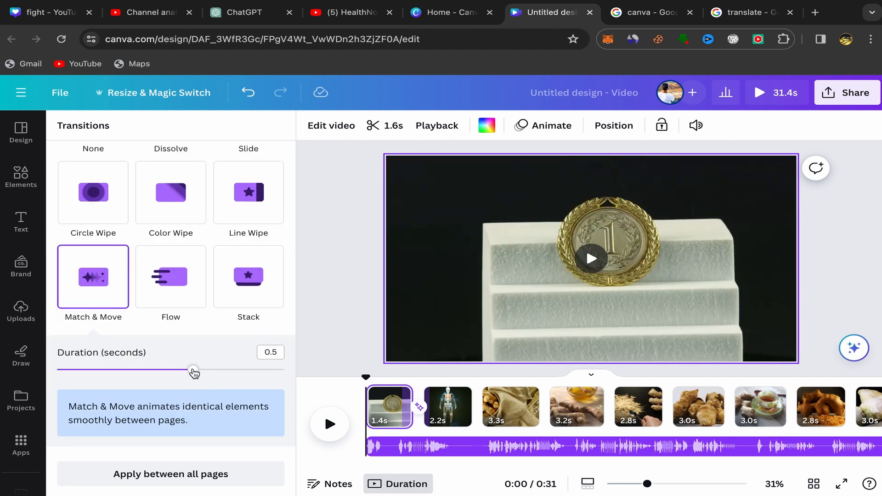
pyautogui.moveTo(193, 369); pyautogui.dragTo(141, 369)
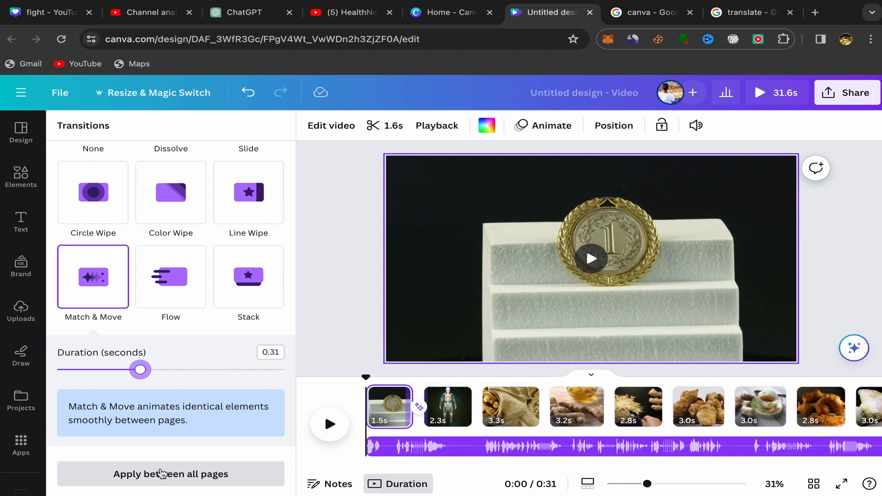
pyautogui.click(163, 472)
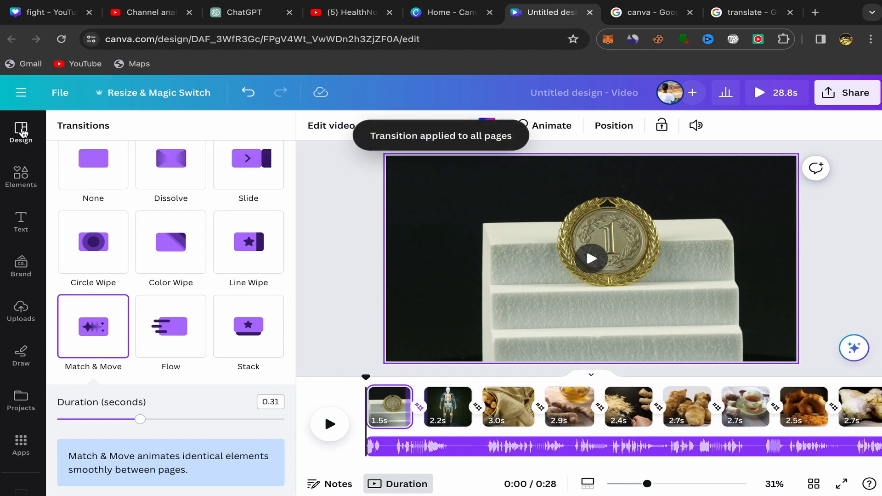
# Collapse the side panel and the timeline to enlarge the canvas, and preview the medal clip on page 1.
pyautogui.click(24, 147)
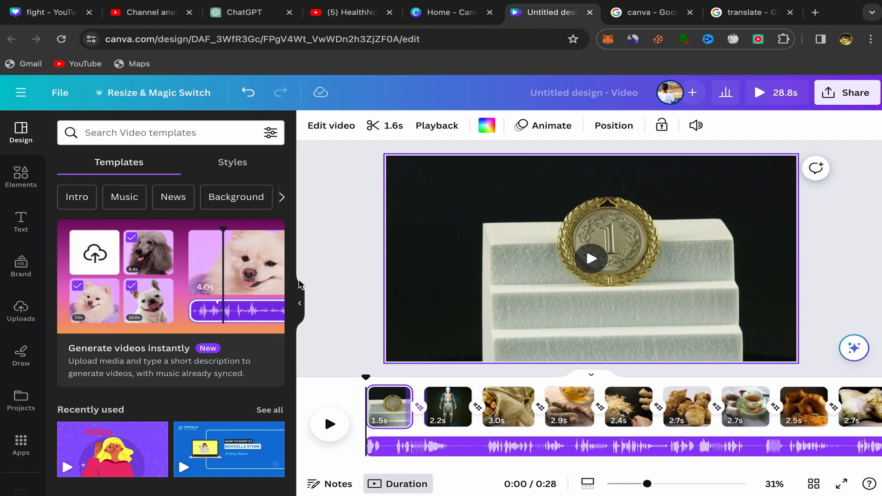
pyautogui.click(301, 304)
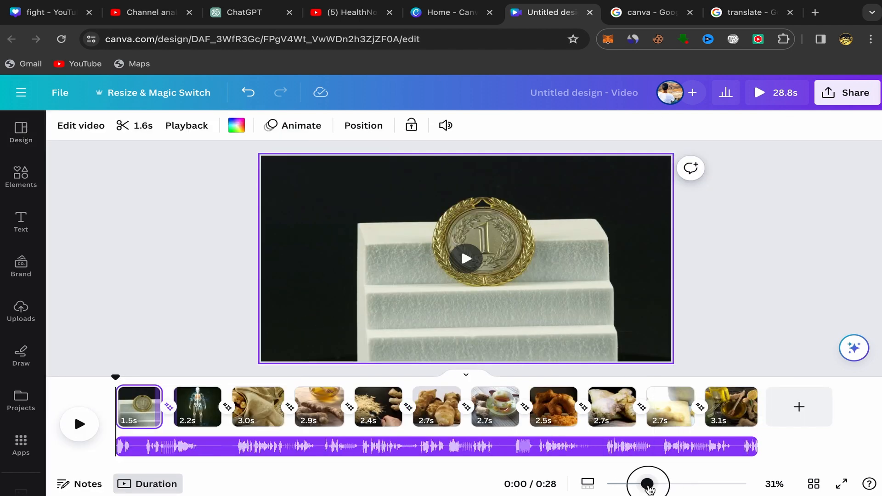
pyautogui.moveTo(647, 487); pyautogui.dragTo(653, 487)
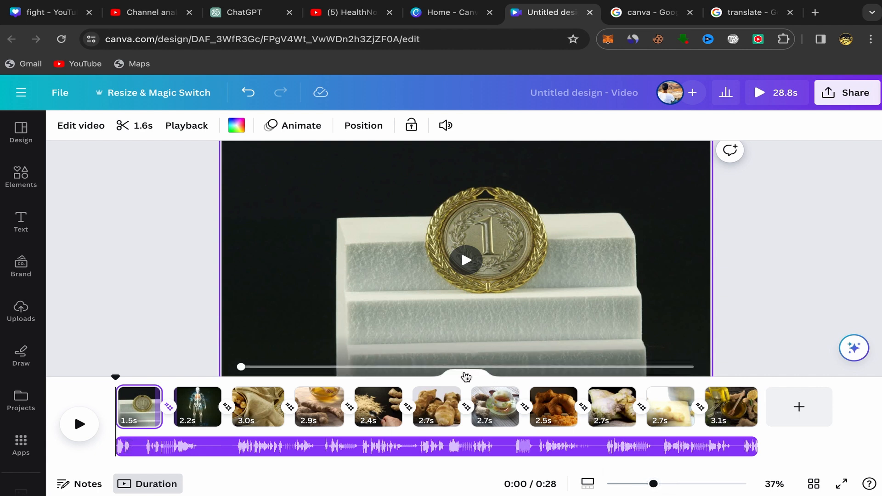
pyautogui.click(466, 374)
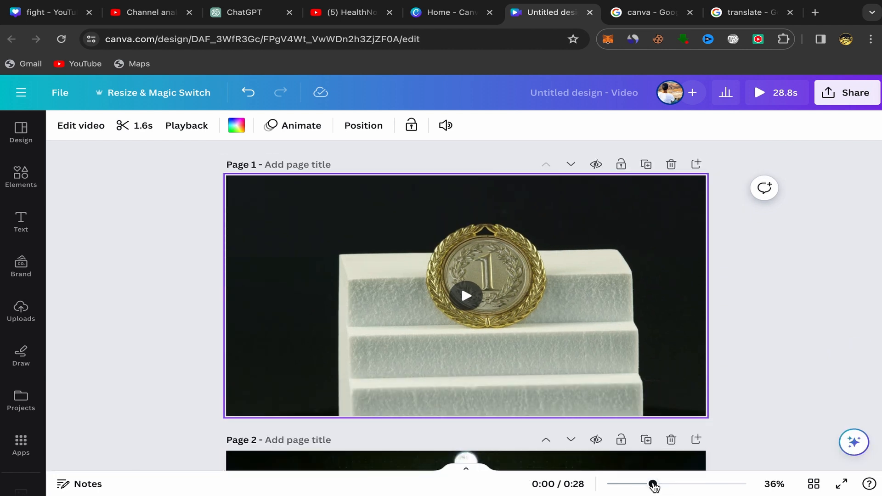
pyautogui.moveTo(653, 485); pyautogui.dragTo(660, 486)
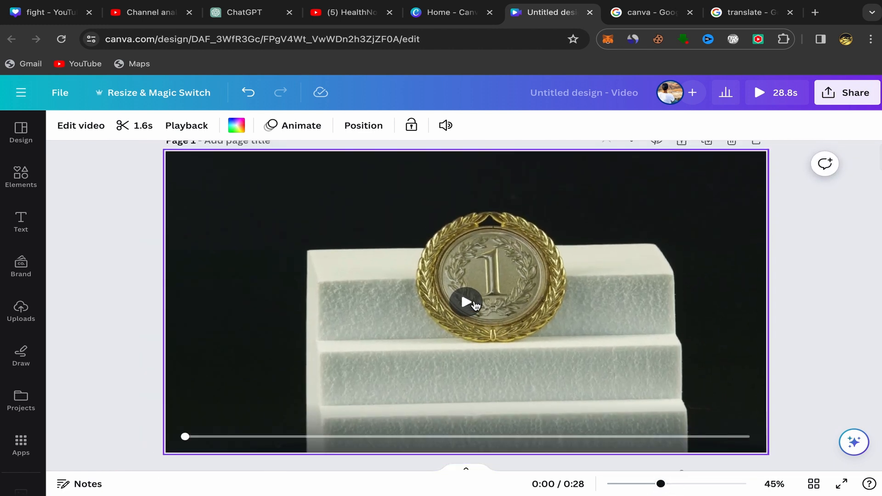
pyautogui.click(476, 306)
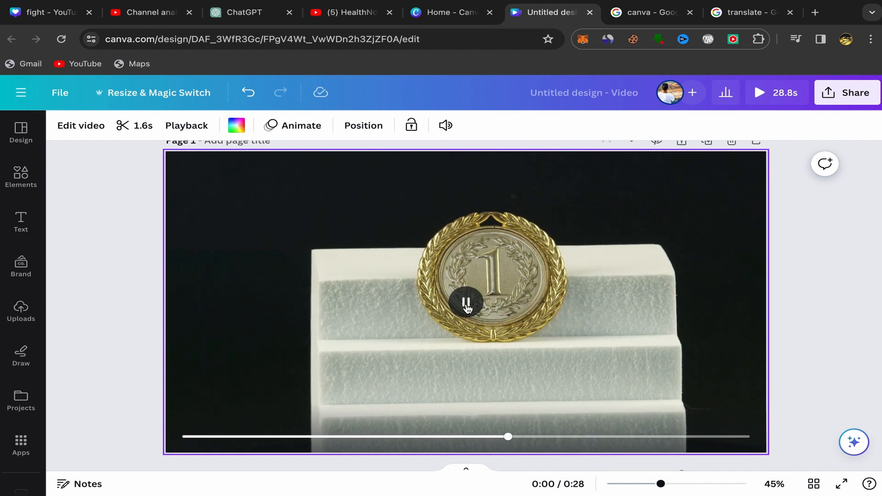
pyautogui.click(466, 303)
pyautogui.scroll(-3, 652, 328)
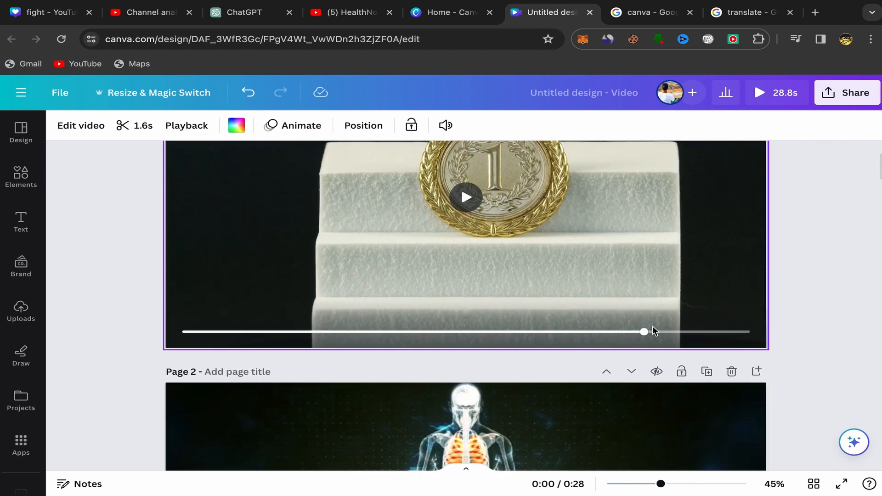
pyautogui.scroll(3, 652, 330)
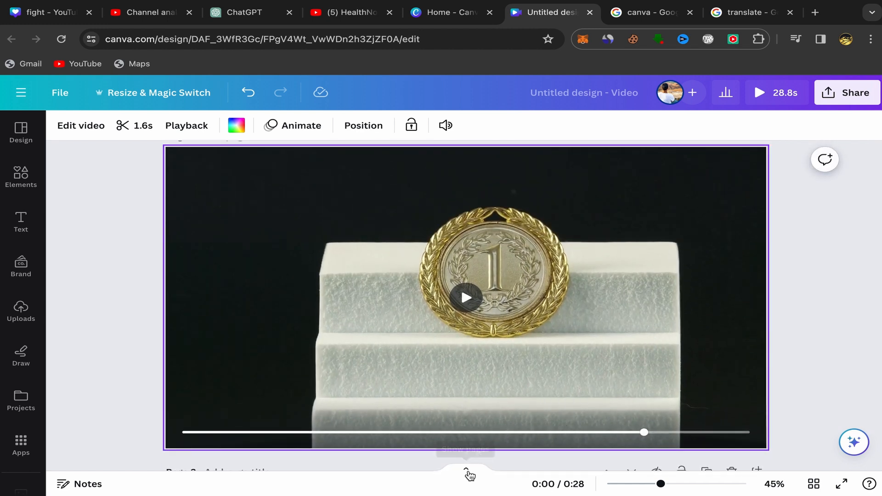
# Play the whole video from the start with the timeline shown again, and look over its sharing and download options.
pyautogui.click(467, 473)
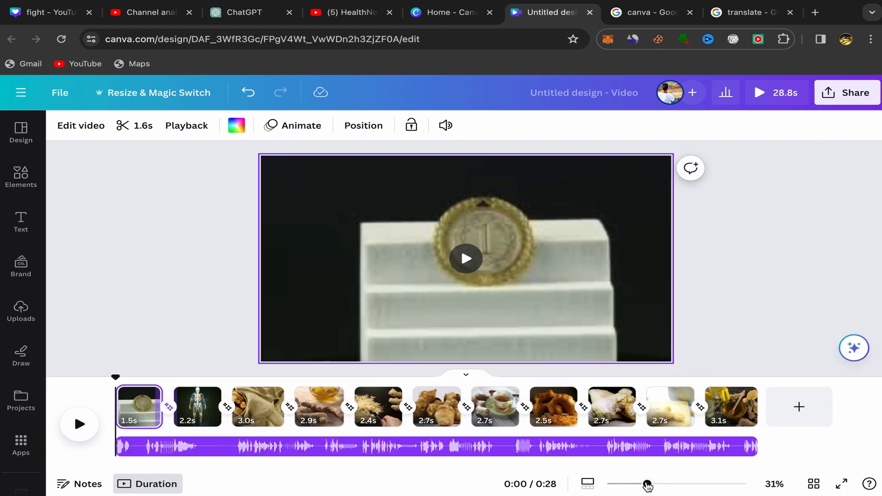
pyautogui.moveTo(646, 484); pyautogui.dragTo(652, 483)
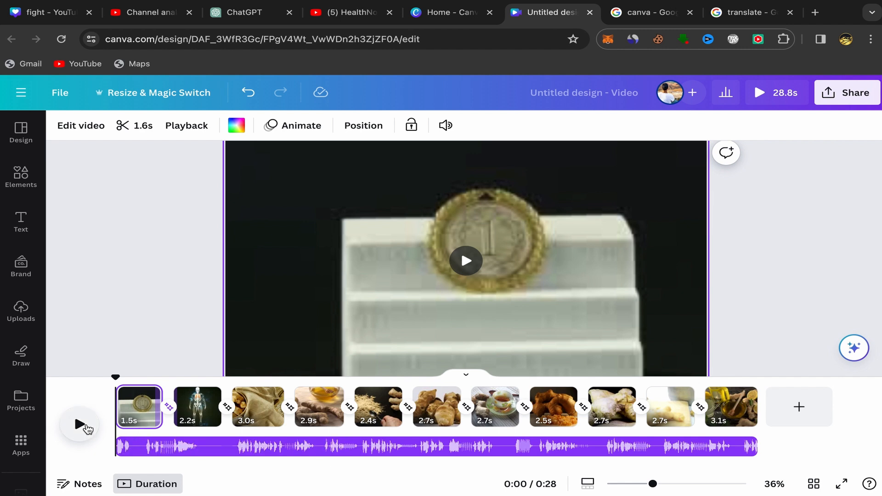
pyautogui.click(81, 425)
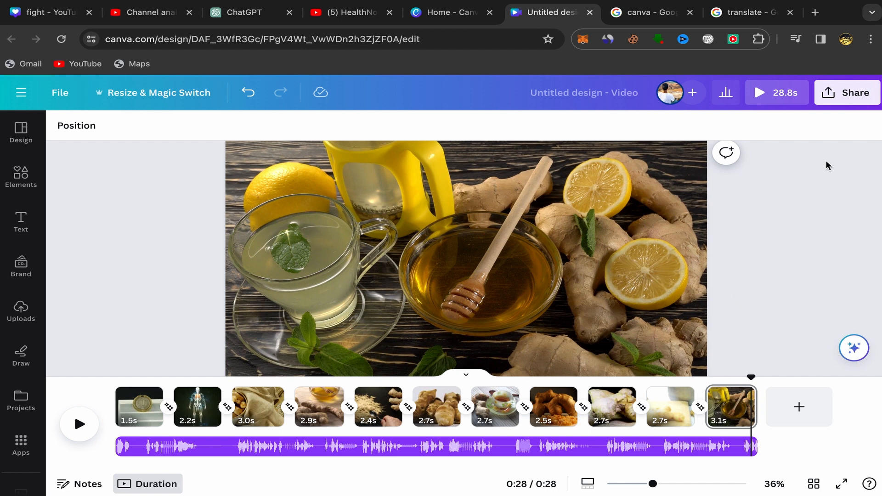
pyautogui.click(845, 94)
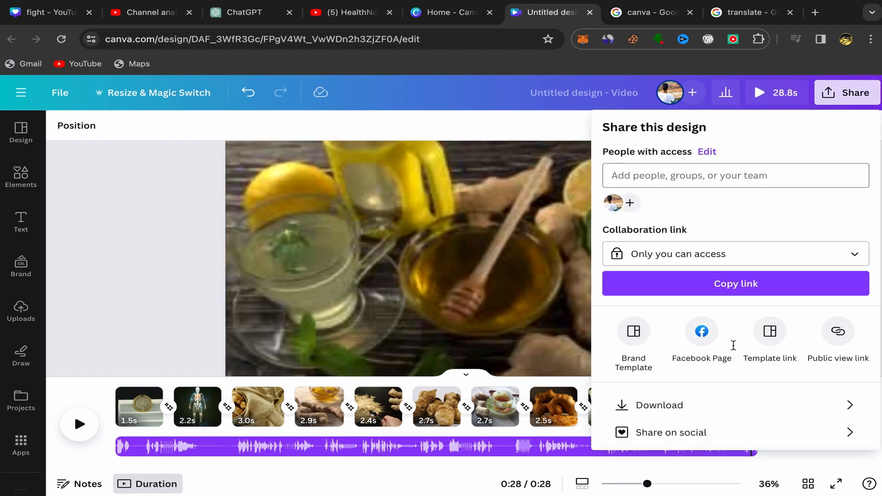
pyautogui.click(145, 325)
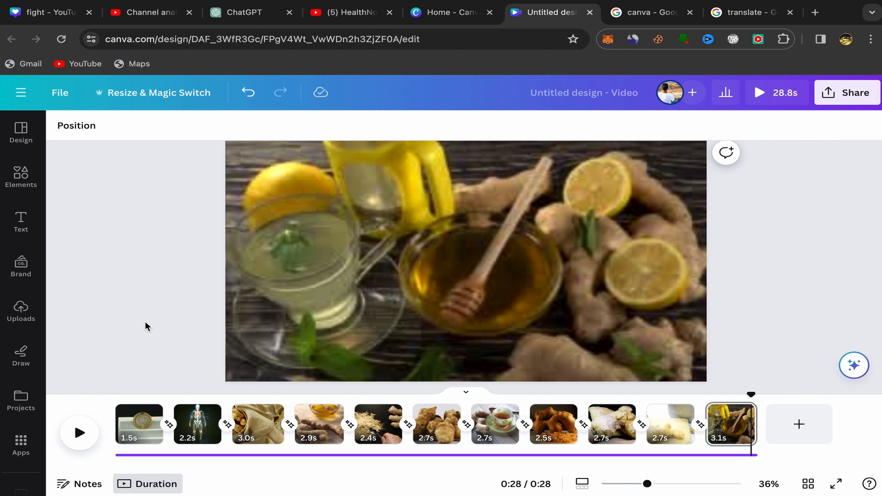
# Switch to the HealthNormal YouTube channel, examine the topics and thumbnails of its popular videos, and return to the Canva video.
pyautogui.click(354, 15)
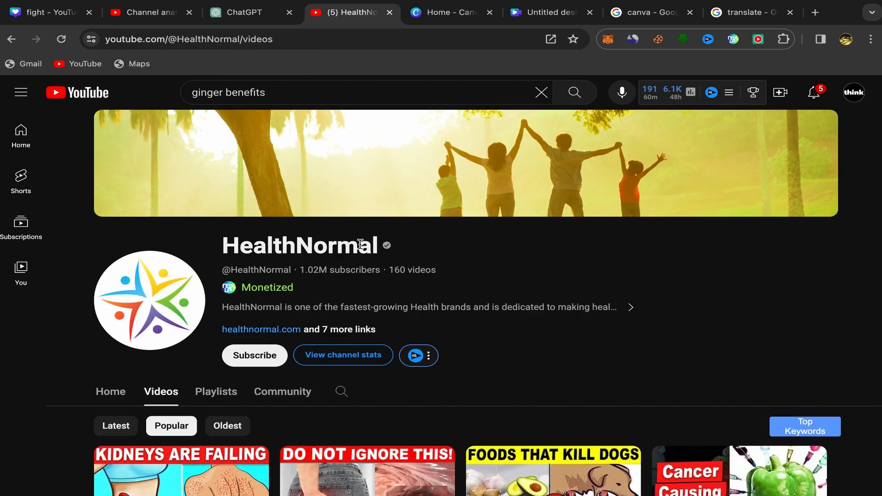
pyautogui.scroll(-7, 578, 335)
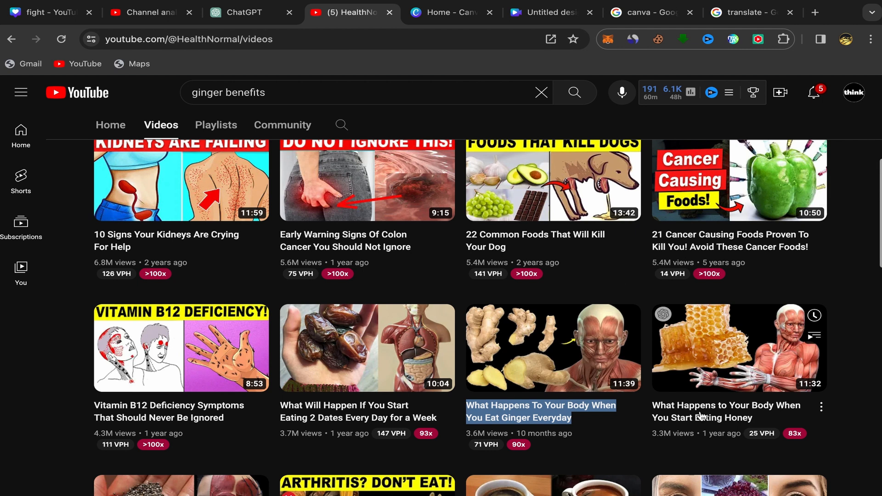
pyautogui.scroll(-2, 717, 282)
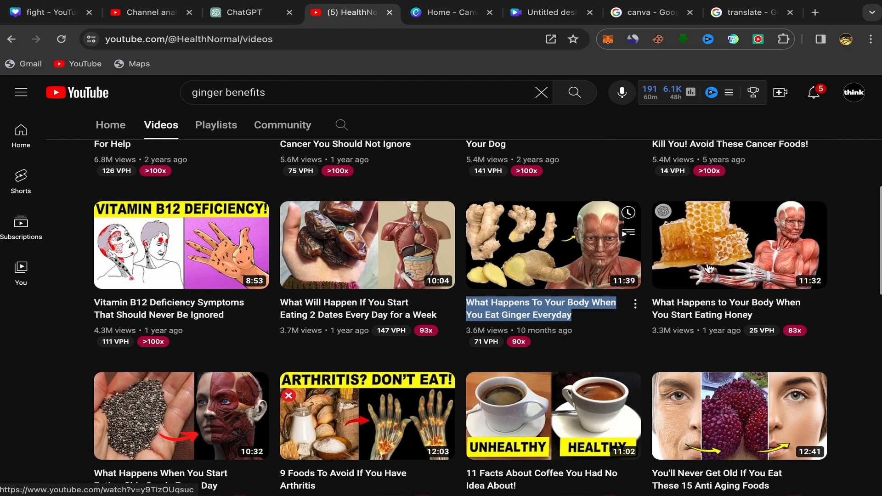
pyautogui.scroll(5, 578, 319)
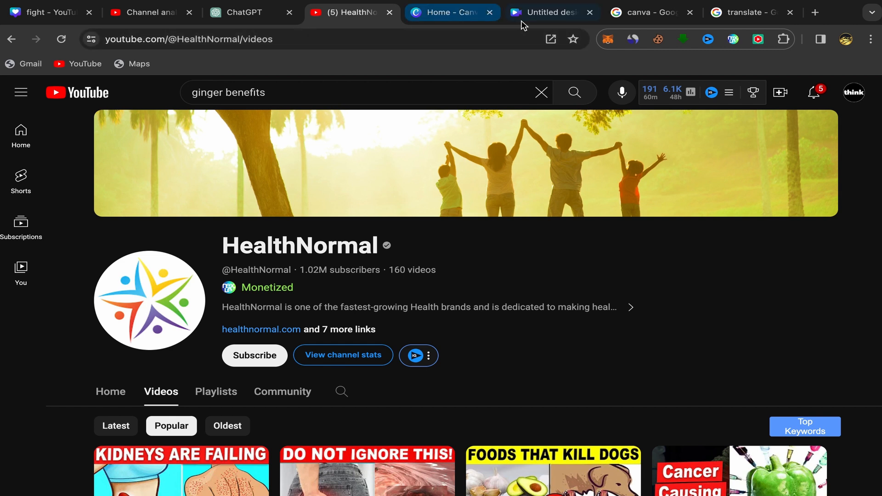
pyautogui.click(536, 14)
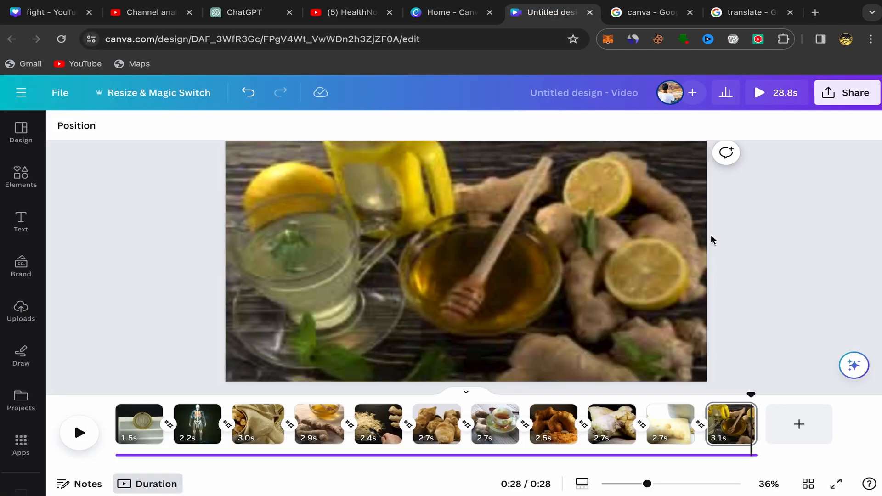